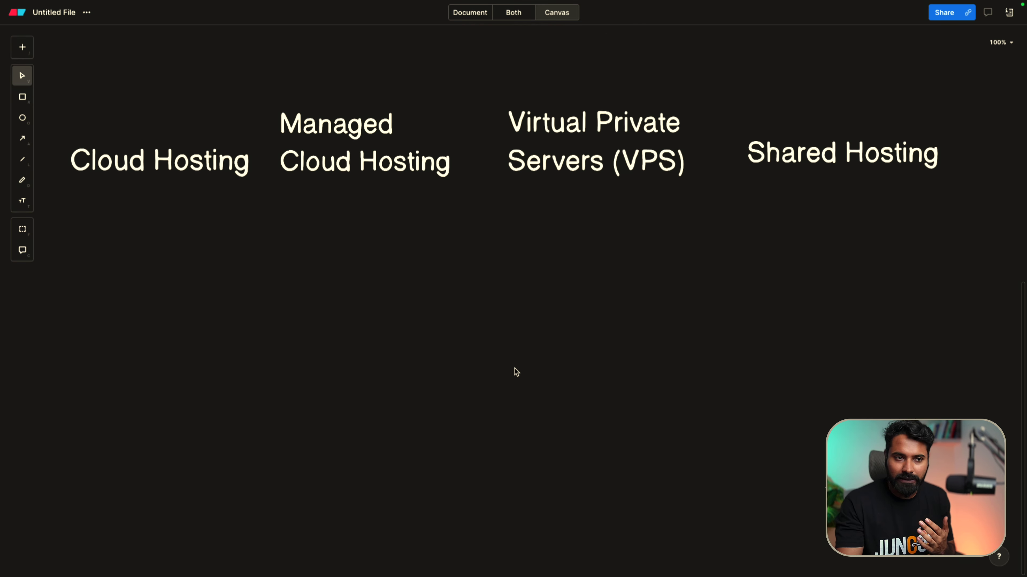
# Draw a short freehand underline beneath each of the four headings: Cloud Hosting, Managed Cloud Hosting, Virtual Private Servers (VPS) and Shared Hosting
pyautogui.click(24, 181)
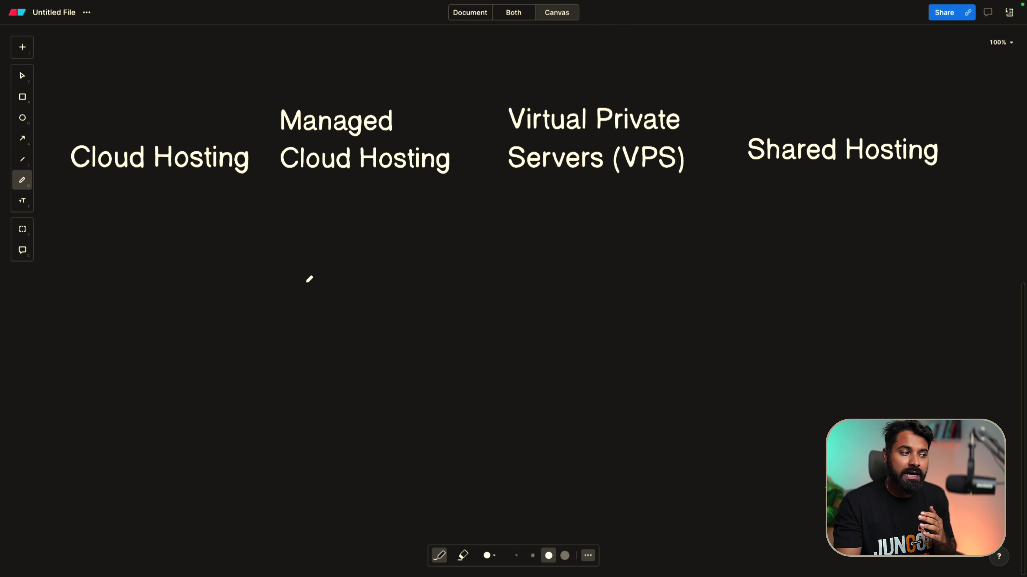
pyautogui.moveTo(159, 193); pyautogui.dragTo(178, 188)
pyautogui.moveTo(357, 196); pyautogui.dragTo(382, 191)
pyautogui.moveTo(603, 194); pyautogui.dragTo(620, 189)
pyautogui.moveTo(811, 190); pyautogui.dragTo(834, 184)
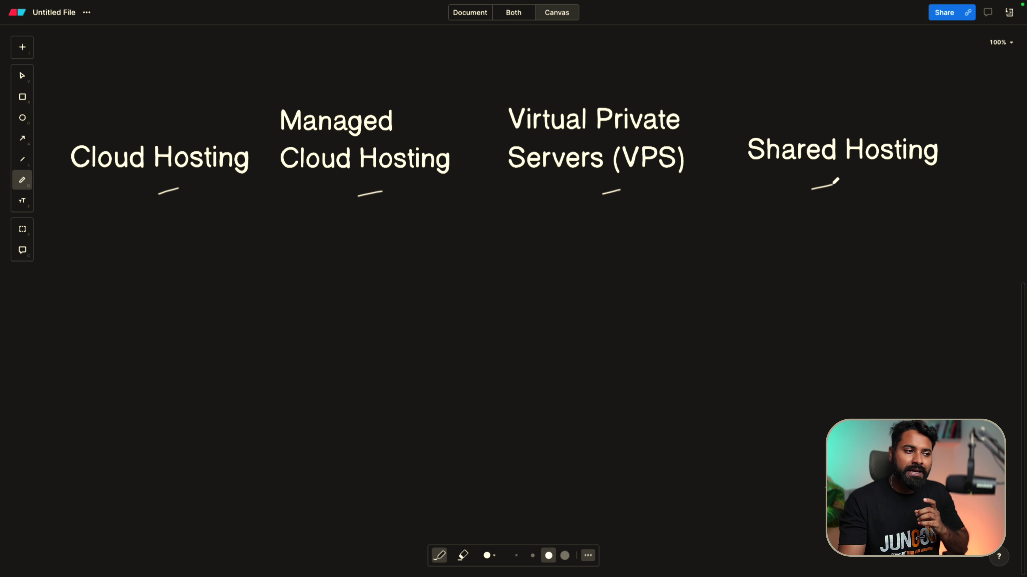
# Handwrite AWS and Azure under Cloud Hosting, Cloud under and $$ above Managed Cloud Hosting, and an underlined Server under VPS
pyautogui.moveTo(96, 233)
pyautogui.mouseDown()
pyautogui.moveTo(110, 259)
pyautogui.moveTo(137, 241)
pyautogui.moveTo(135, 257)
pyautogui.moveTo(148, 261)
pyautogui.moveTo(187, 234)
pyautogui.moveTo(216, 248)
pyautogui.mouseUp()
pyautogui.moveTo(163, 268)
pyautogui.mouseDown()
pyautogui.moveTo(196, 262)
pyautogui.moveTo(196, 272)
pyautogui.mouseUp()
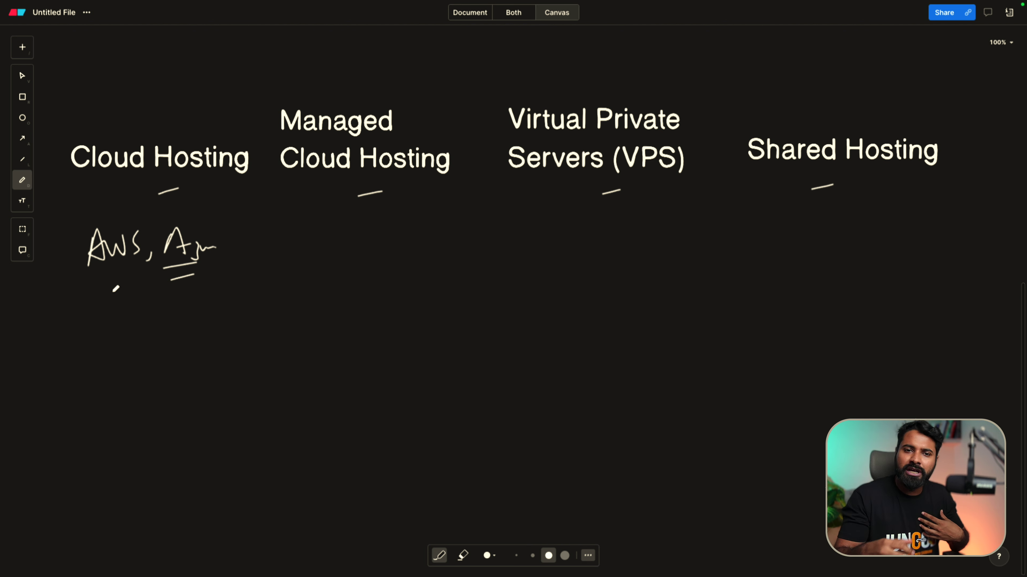
pyautogui.moveTo(316, 222)
pyautogui.mouseDown()
pyautogui.moveTo(319, 247)
pyautogui.moveTo(372, 229)
pyautogui.mouseUp()
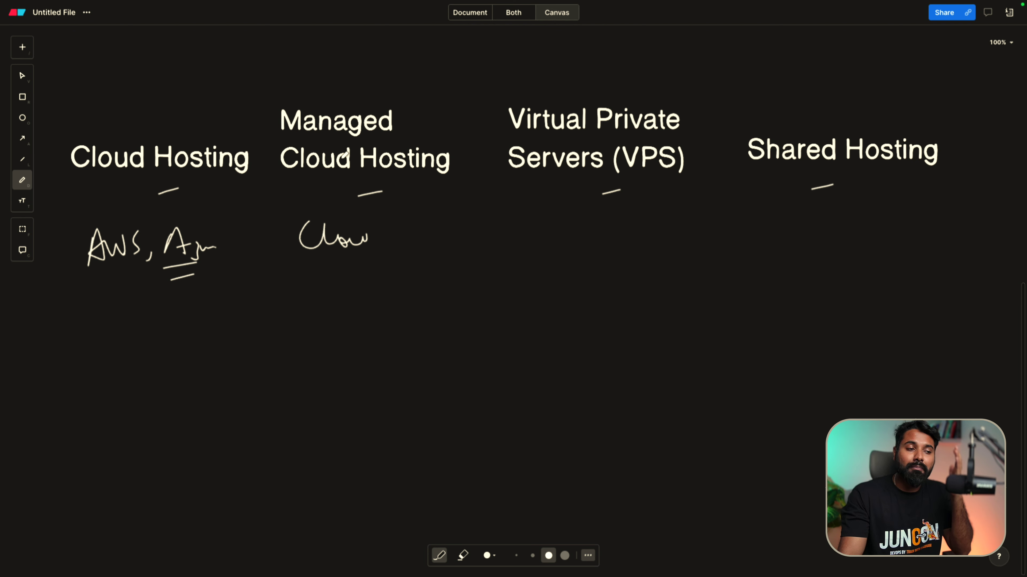
pyautogui.moveTo(375, 71)
pyautogui.mouseDown()
pyautogui.moveTo(366, 97)
pyautogui.moveTo(391, 80)
pyautogui.moveTo(391, 96)
pyautogui.mouseUp()
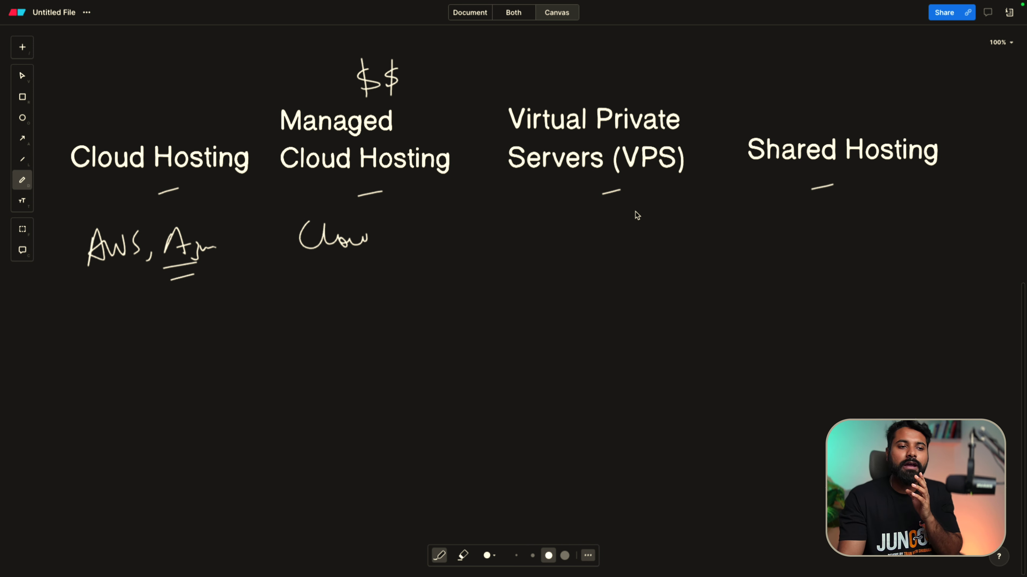
pyautogui.moveTo(565, 229); pyautogui.dragTo(602, 240)
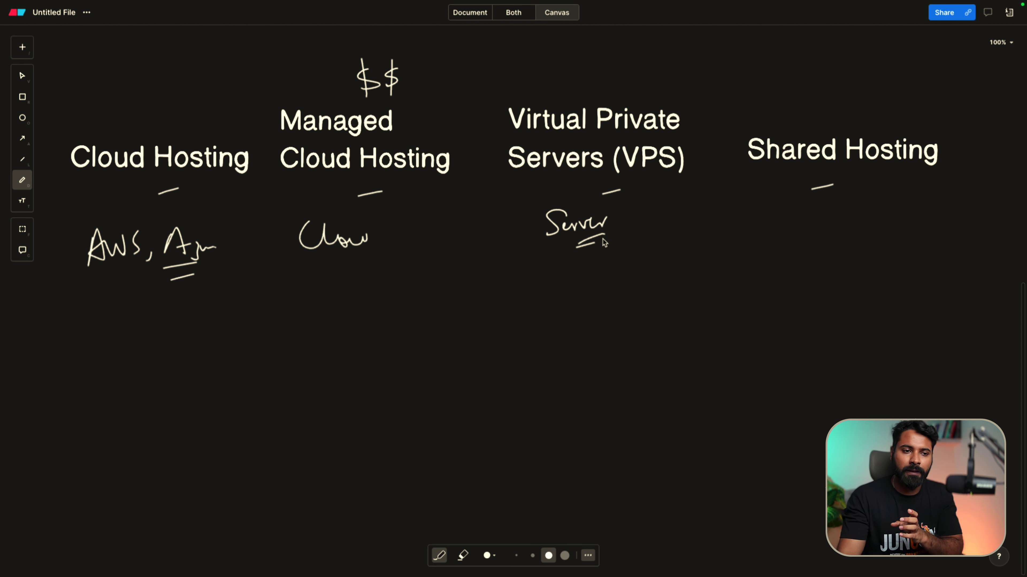
# Add handwritten cost marks: $ with a down arrow for Shared Hosting, $ with a tick for Cloud Hosting, and down arrows for Managed and VPS
pyautogui.scroll(1, 873, 220)
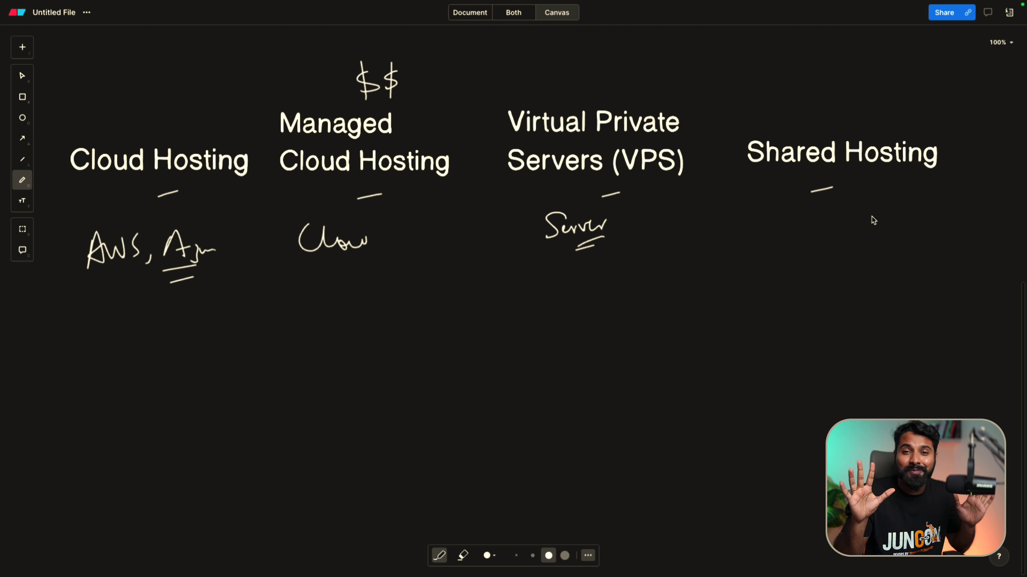
pyautogui.moveTo(867, 206)
pyautogui.mouseDown()
pyautogui.moveTo(846, 211)
pyautogui.moveTo(849, 227)
pyautogui.moveTo(896, 217)
pyautogui.mouseUp()
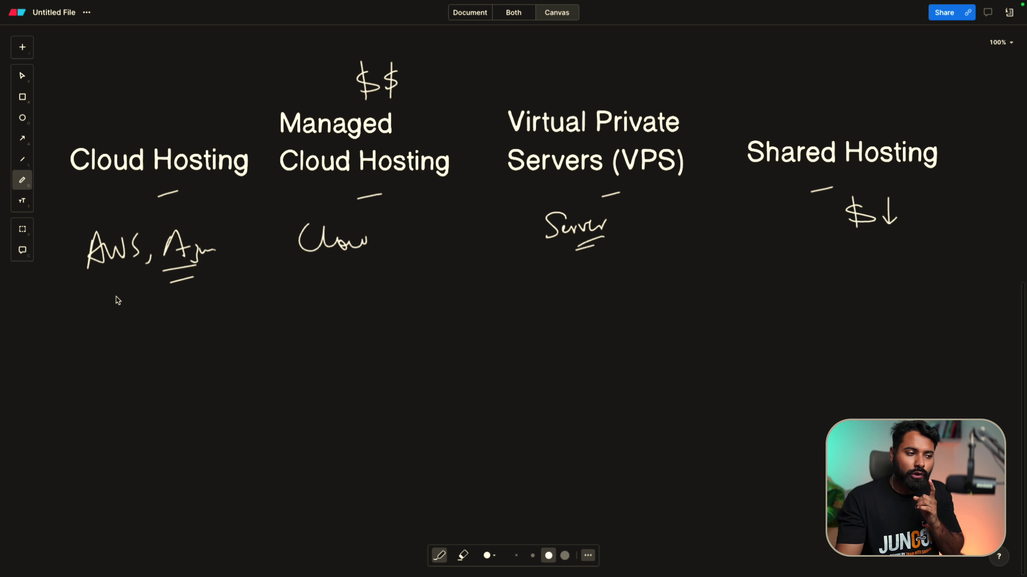
pyautogui.moveTo(135, 304)
pyautogui.mouseDown()
pyautogui.moveTo(138, 326)
pyautogui.moveTo(166, 301)
pyautogui.mouseUp()
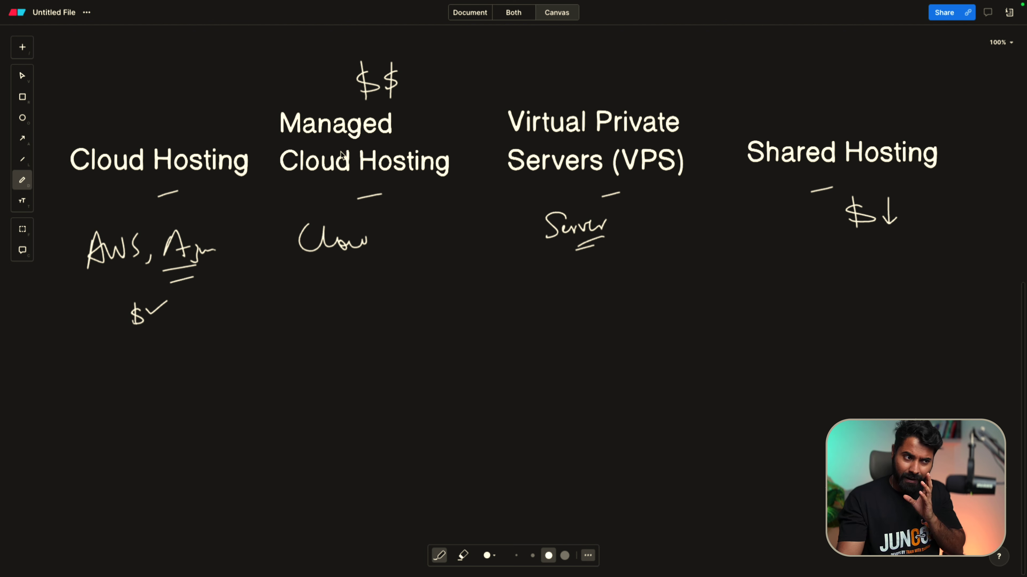
pyautogui.moveTo(422, 69)
pyautogui.mouseDown()
pyautogui.moveTo(423, 90)
pyautogui.moveTo(430, 79)
pyautogui.mouseUp()
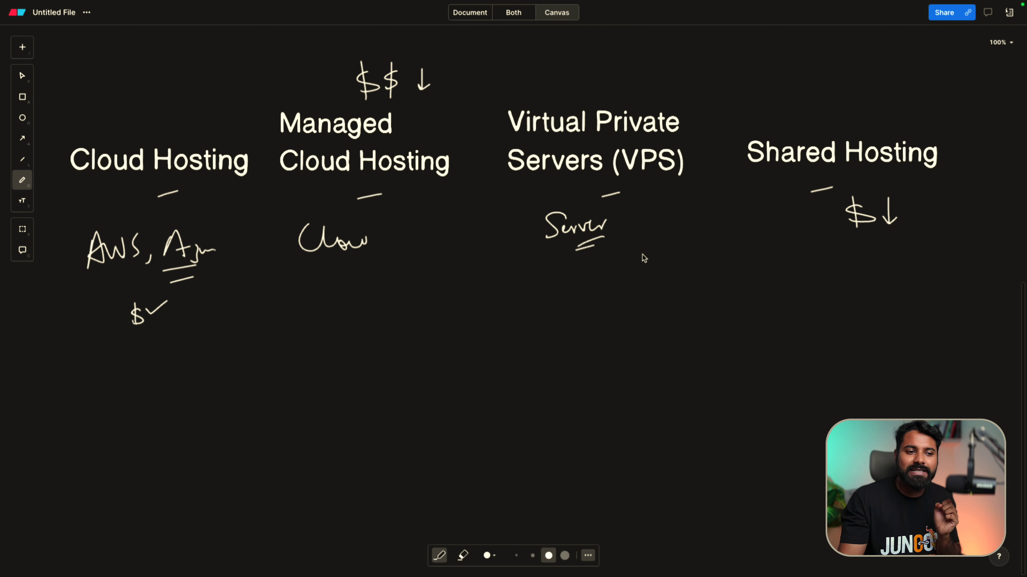
pyautogui.moveTo(636, 244)
pyautogui.mouseDown()
pyautogui.moveTo(632, 281)
pyautogui.moveTo(685, 271)
pyautogui.mouseUp()
pyautogui.moveTo(684, 235); pyautogui.dragTo(684, 281)
# Draw a double underline beneath the large Managed Cloud Hosting title and a tick beside the Cloudways logo in the diagram
pyautogui.scroll(10, 591, 160)
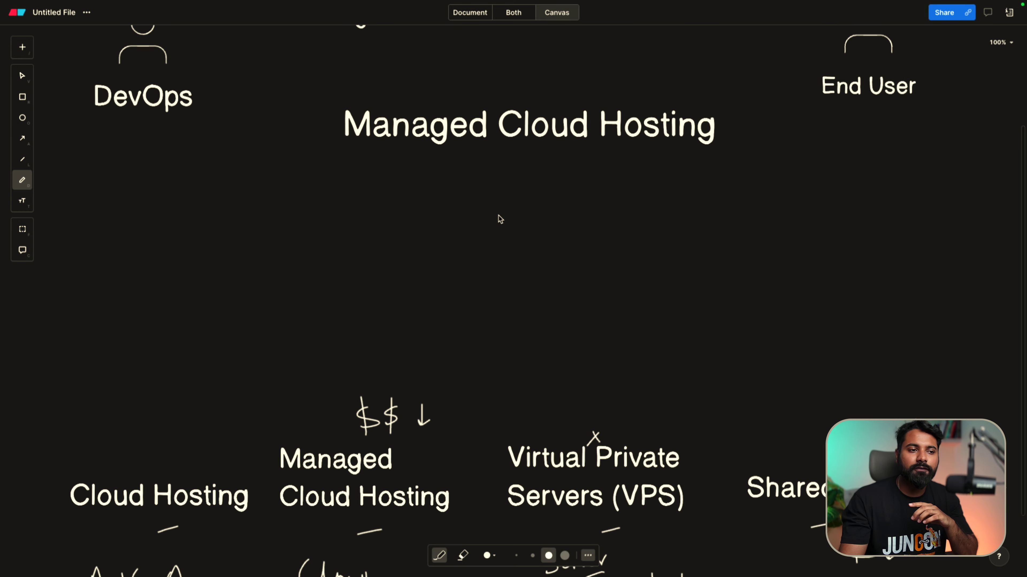
pyautogui.moveTo(497, 310); pyautogui.dragTo(539, 311)
pyautogui.scroll(5, 544, 313)
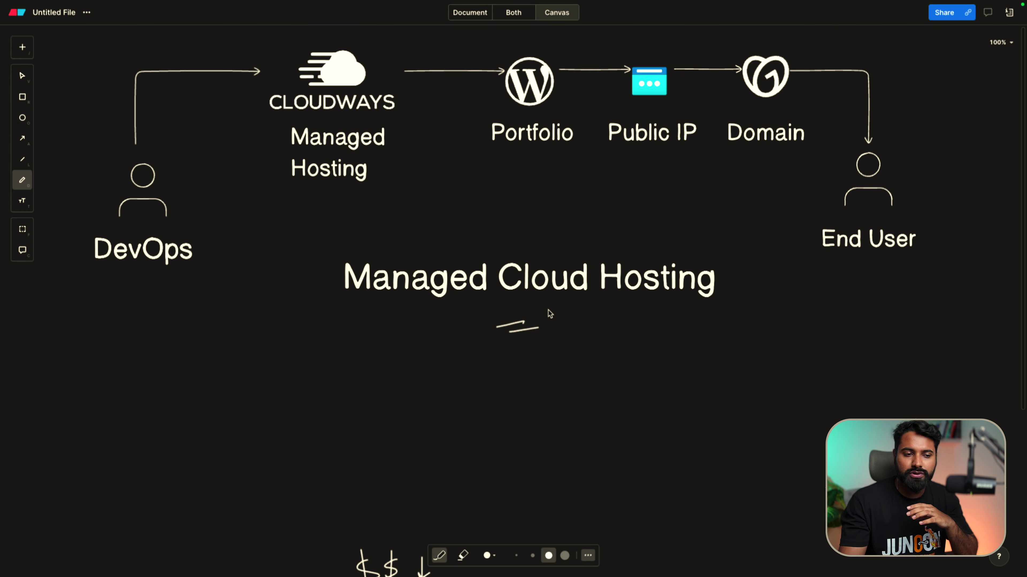
pyautogui.moveTo(380, 140); pyautogui.dragTo(400, 136)
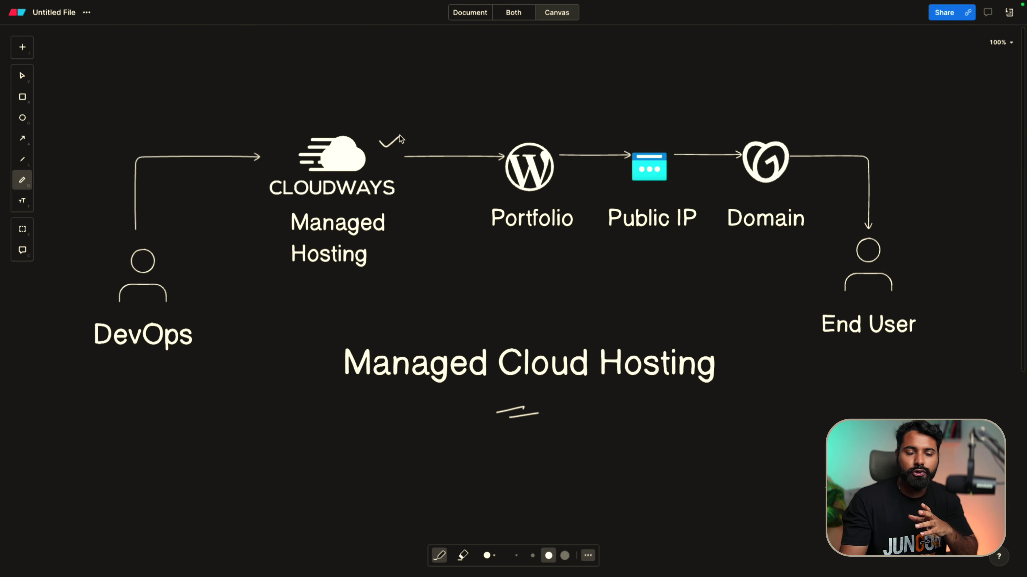
# Switch to the Cloudways login page in the browser and log in with the prefilled account
pyautogui.hotkey('ctrl', 'Right')
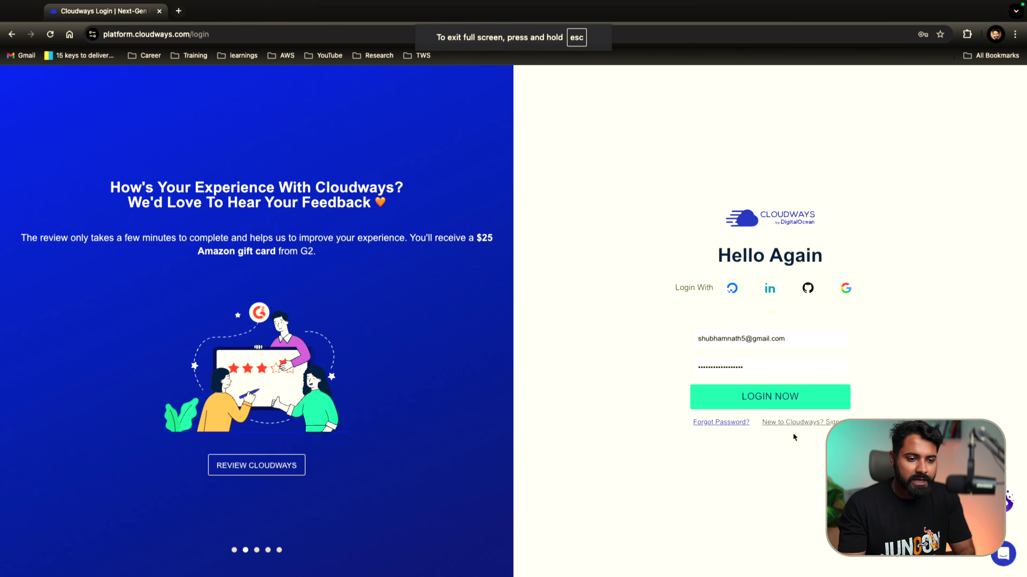
pyautogui.click(779, 396)
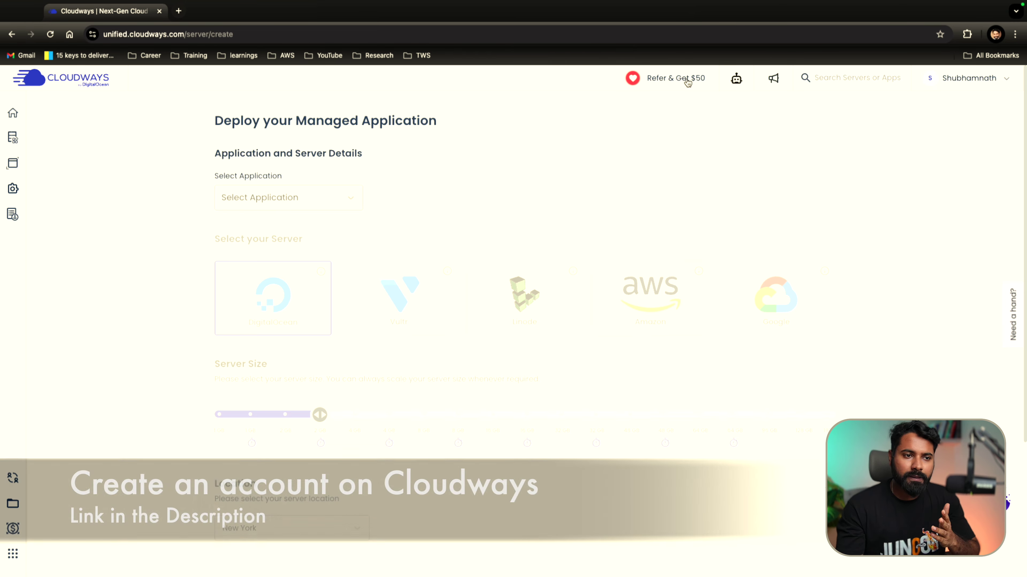
# Open the Refer & Get $50 offer, read its hosting credit terms and close it
pyautogui.click(687, 80)
pyautogui.moveTo(484, 222); pyautogui.dragTo(510, 223)
pyautogui.click(677, 211)
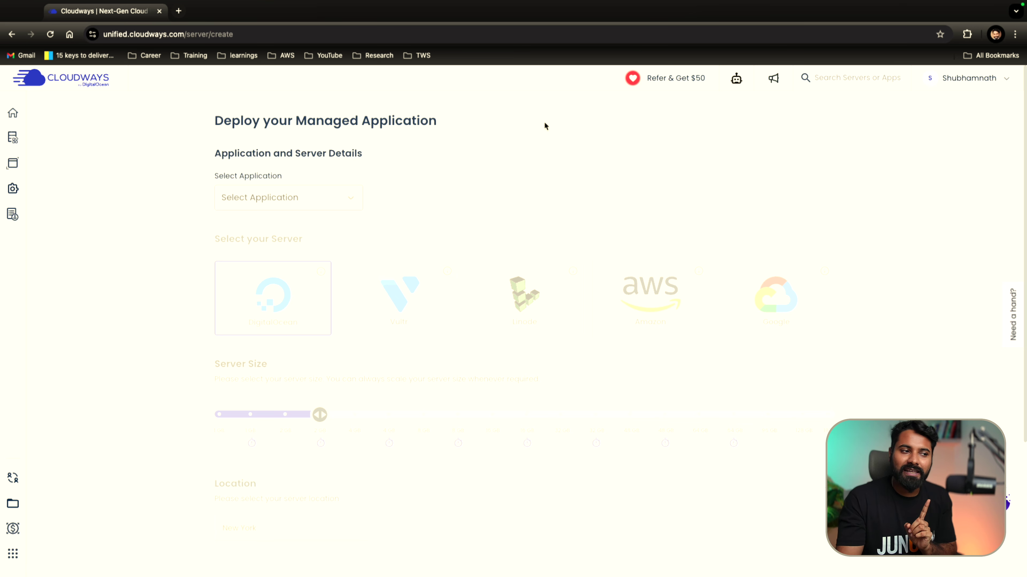
# Choose WordPress Version 6.2.2, name the application portfolio and the server my-portfolio-server, and enlarge the page to 125%
pyautogui.click(333, 195)
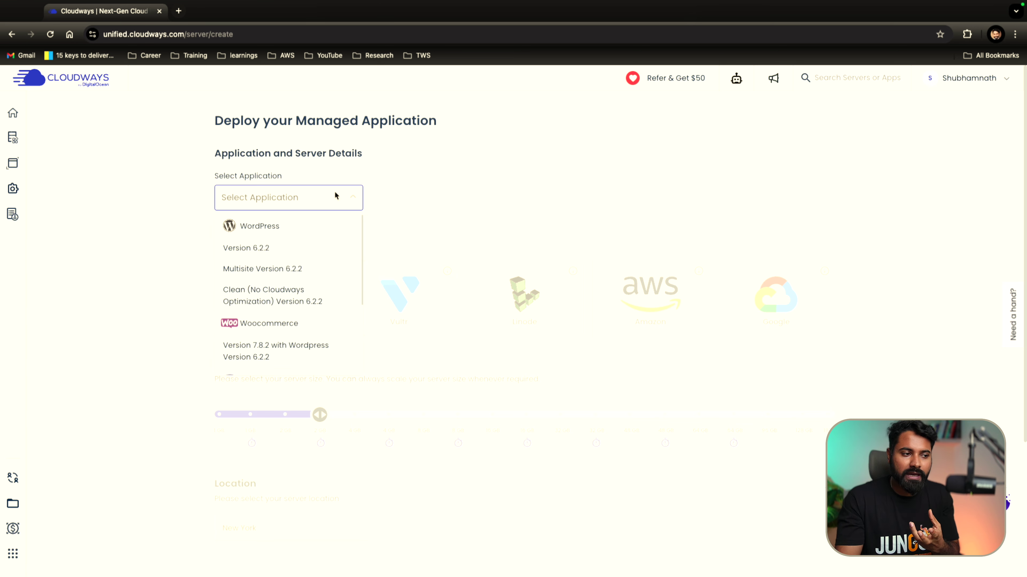
pyautogui.click(304, 234)
pyautogui.click(408, 203)
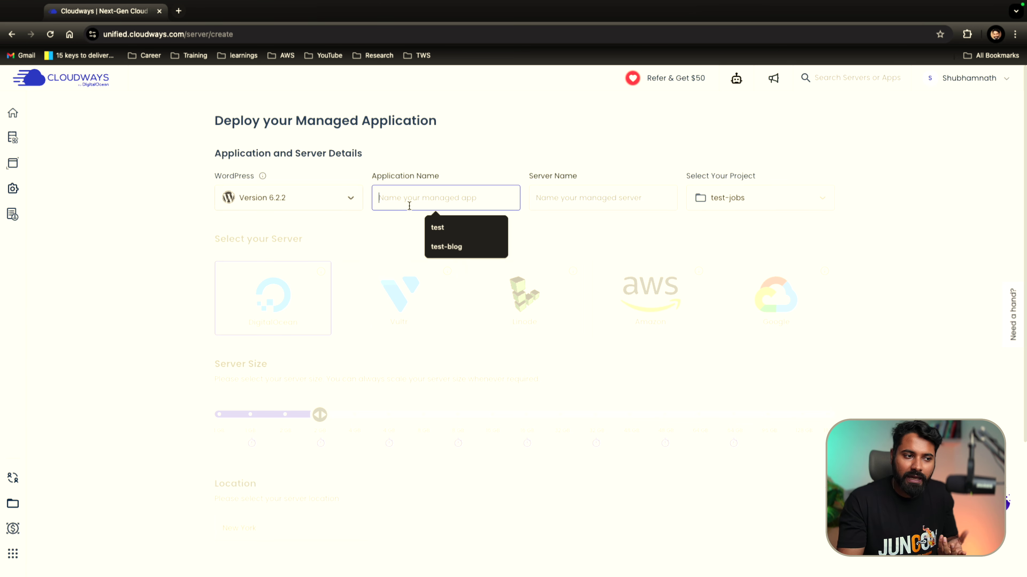
pyautogui.write('port')
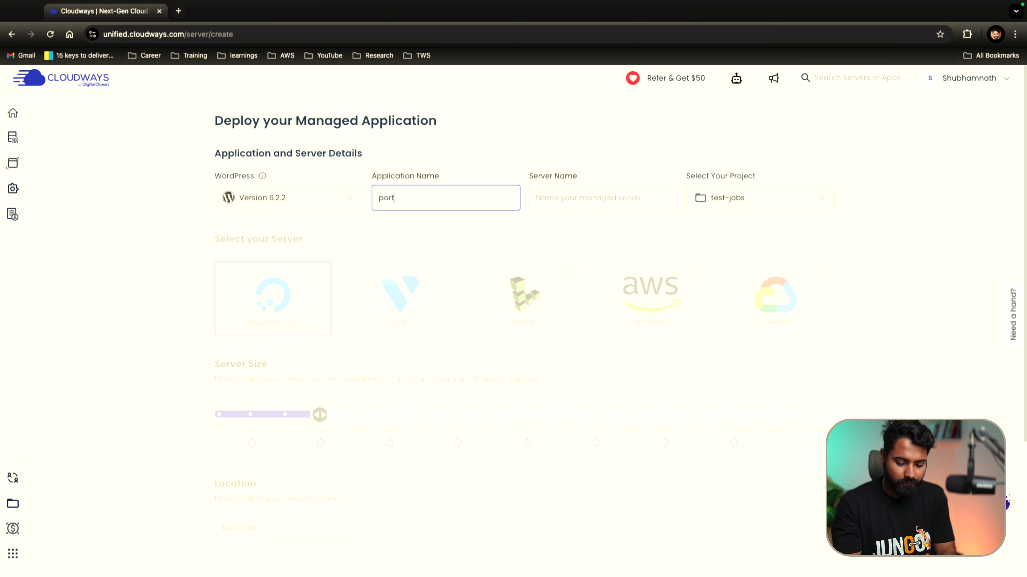
pyautogui.write('folio')
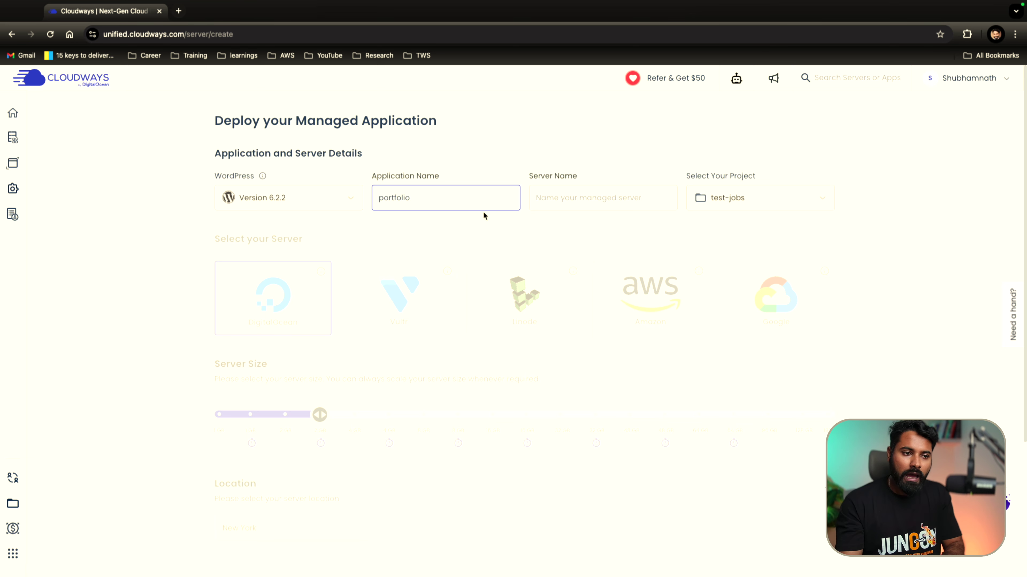
pyautogui.click(551, 201)
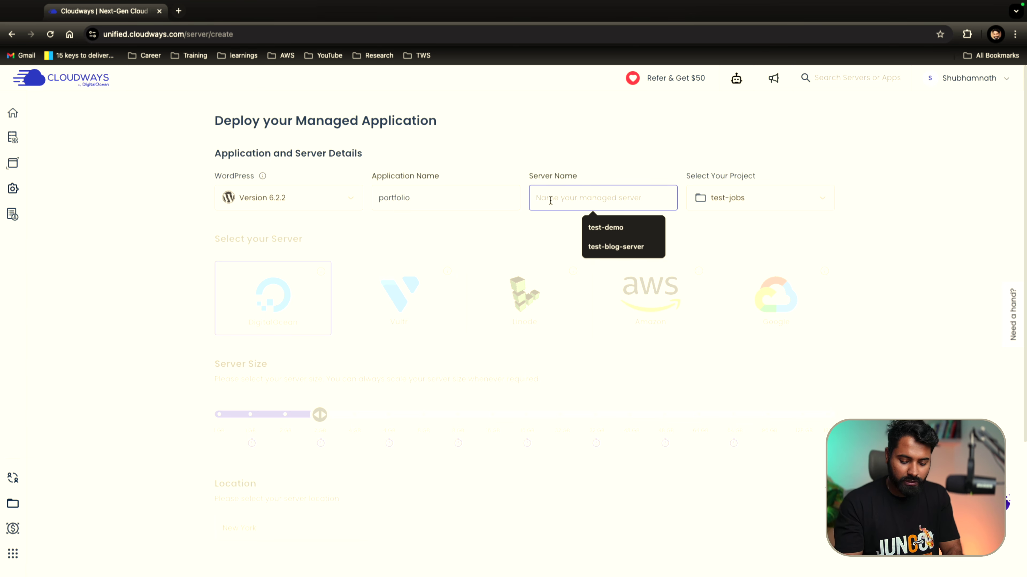
pyautogui.write('my-portfolio-server')
pyautogui.press('super+plus')
pyautogui.press('super+plus')
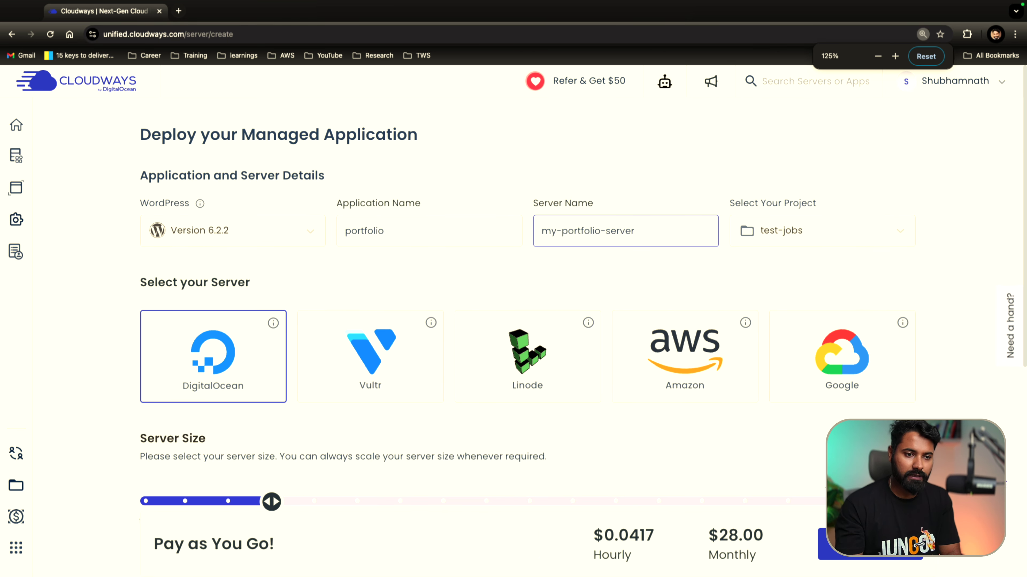
# Check the monthly price of the DigitalOcean server and review the referral credits offer again
pyautogui.scroll(-1, 770, 234)
pyautogui.scroll(-1, 766, 237)
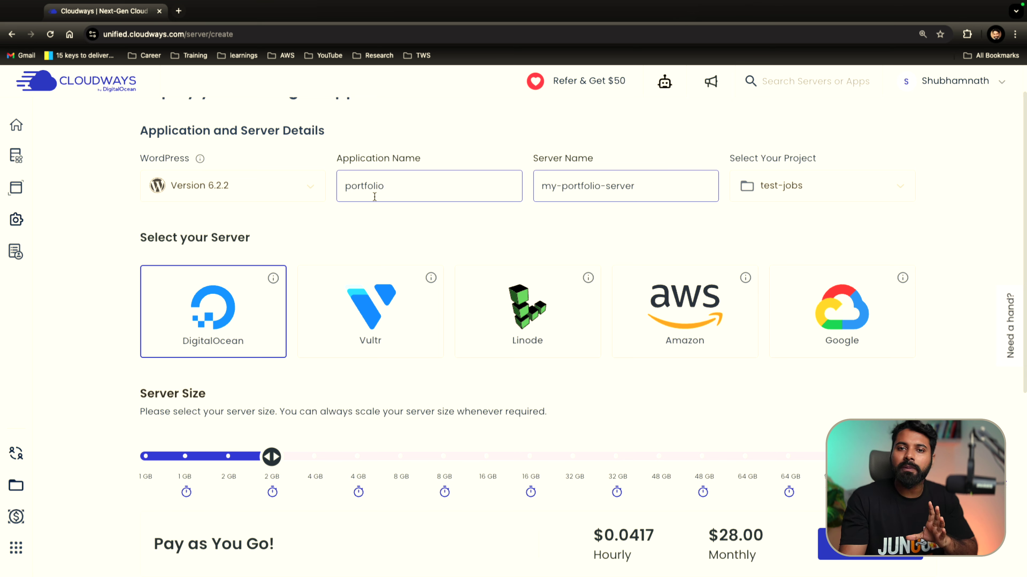
pyautogui.scroll(-1, 283, 335)
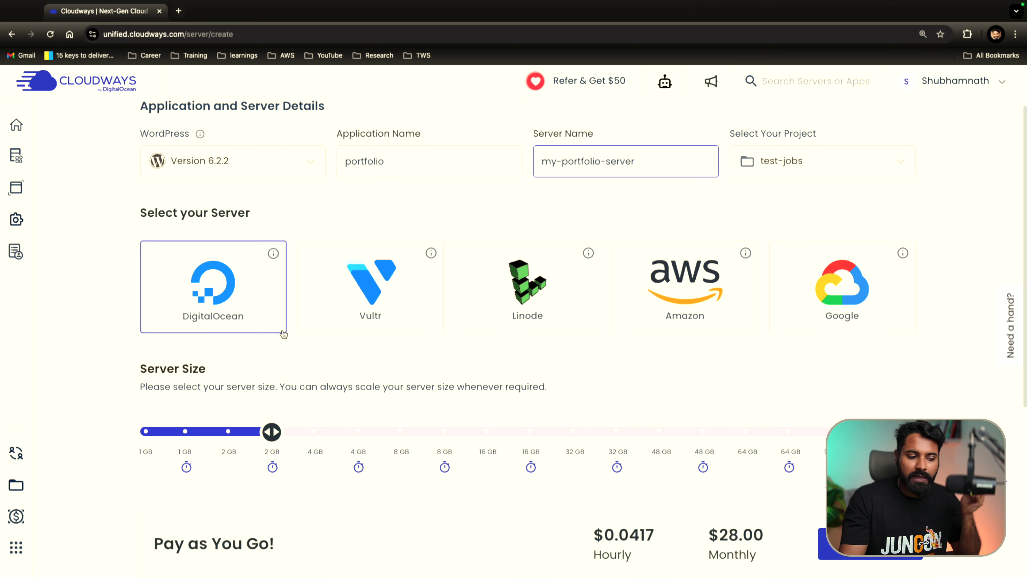
pyautogui.doubleClick(728, 535)
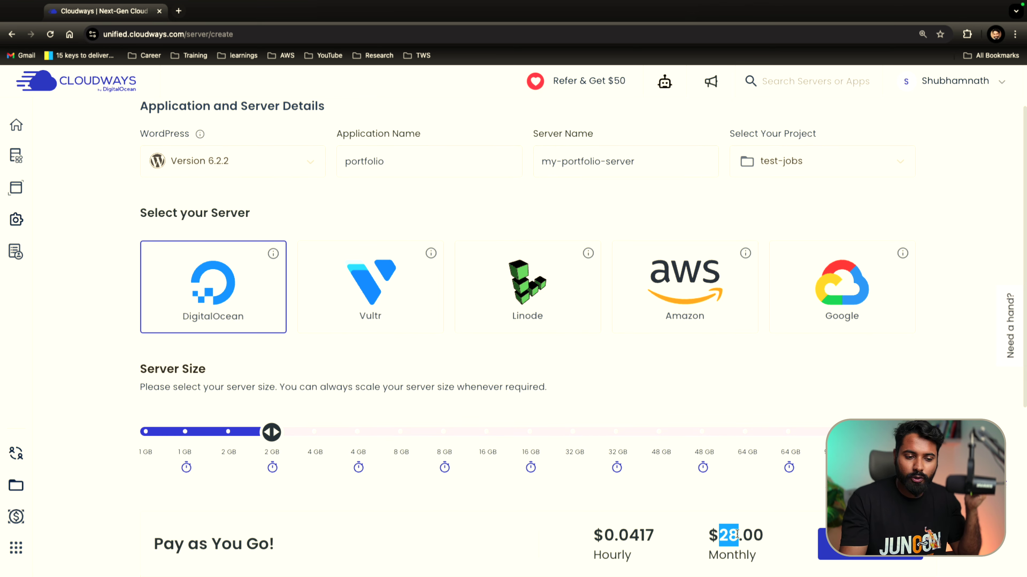
pyautogui.click(611, 81)
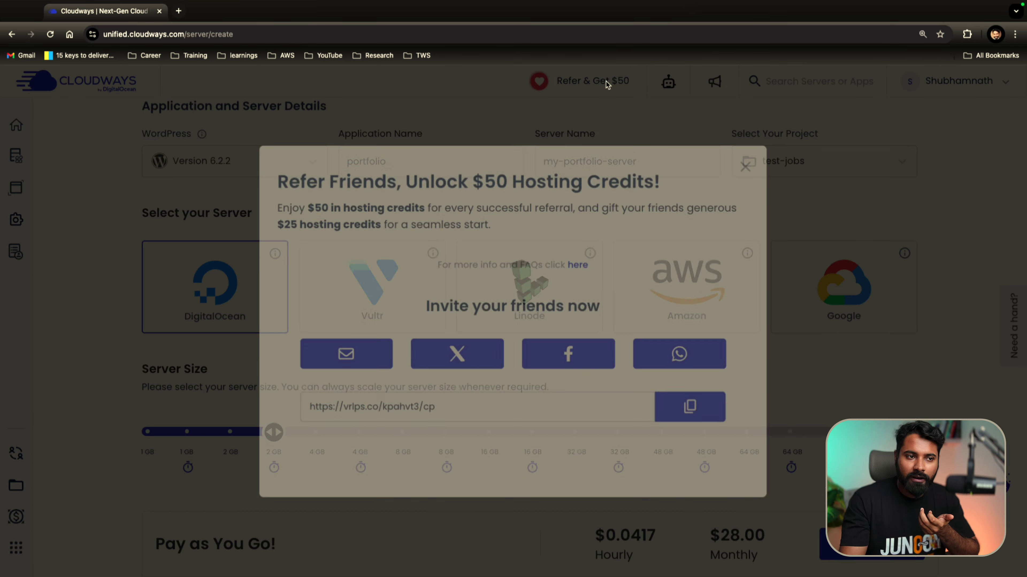
pyautogui.doubleClick(499, 197)
pyautogui.click(715, 184)
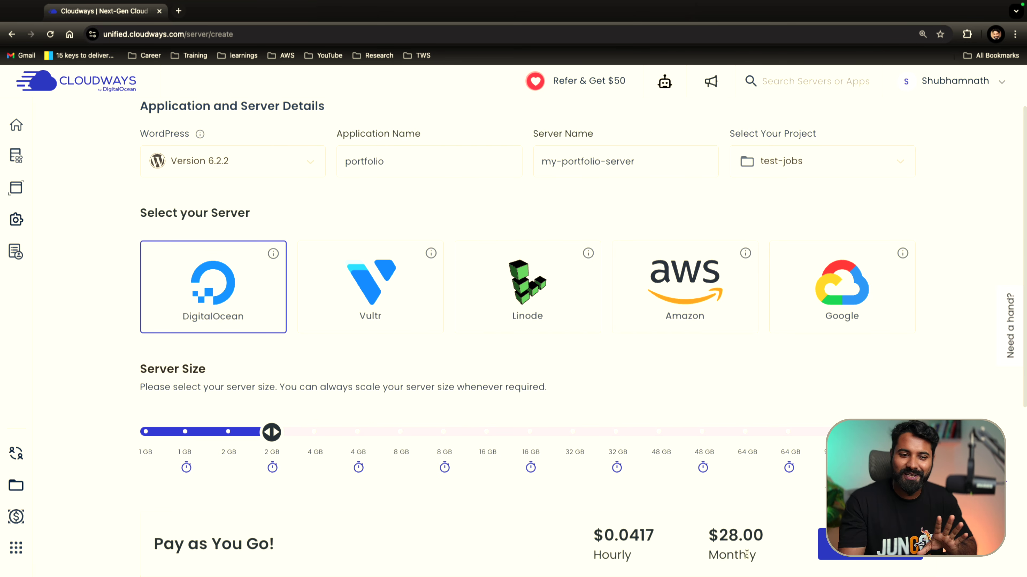
# Compare the monthly prices of the Amazon and Google servers, and return the selection to DigitalOcean
pyautogui.click(719, 273)
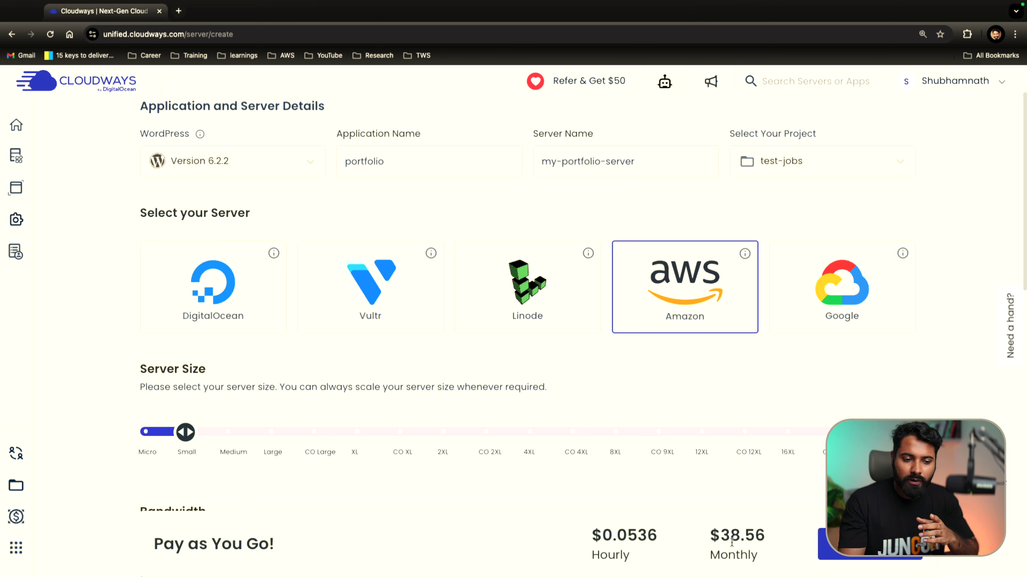
pyautogui.click(849, 312)
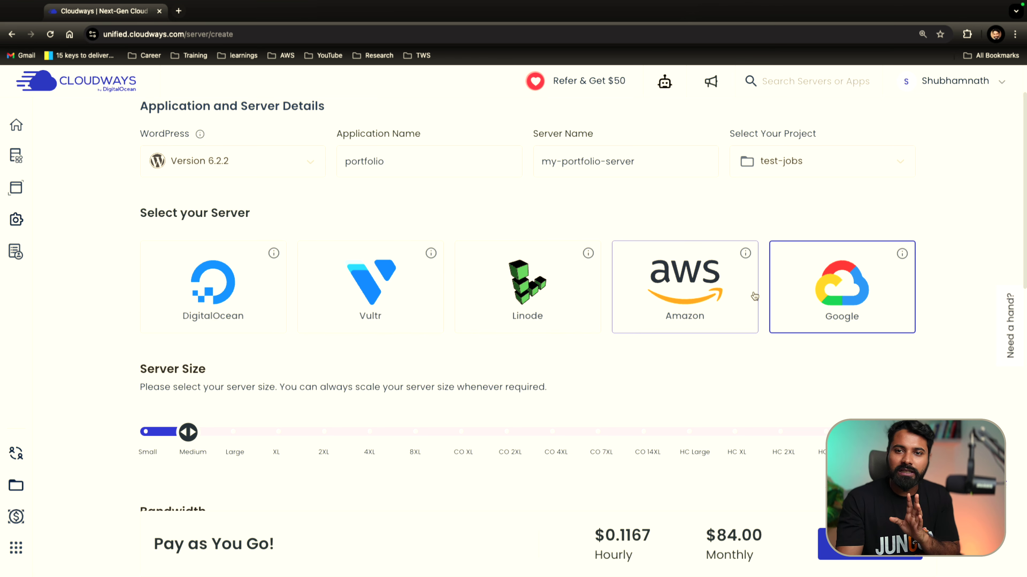
pyautogui.click(251, 289)
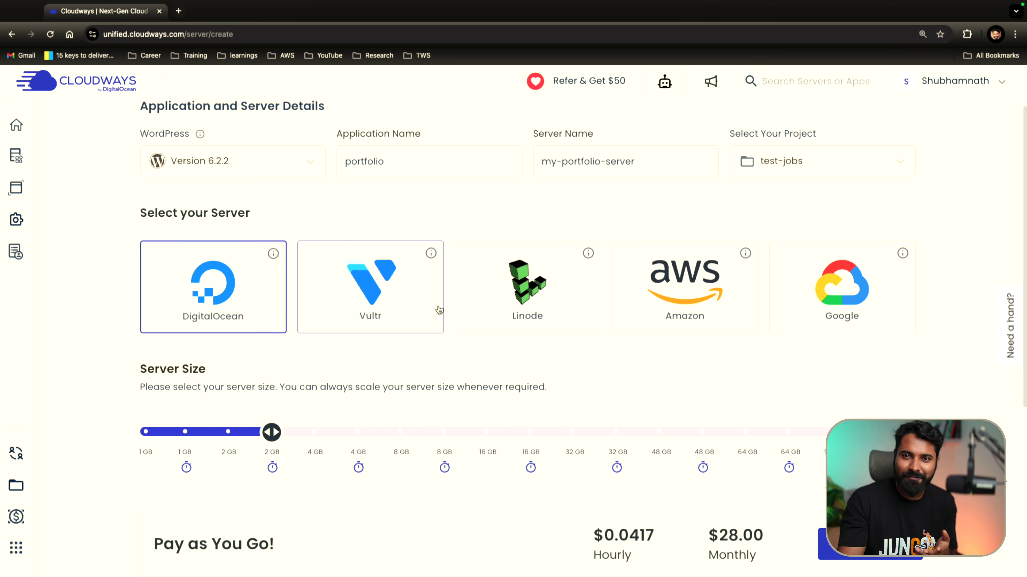
# Review the 2 GB size and New York location, launch the DigitalOcean server and close the referral pop-up
pyautogui.scroll(-3, 459, 321)
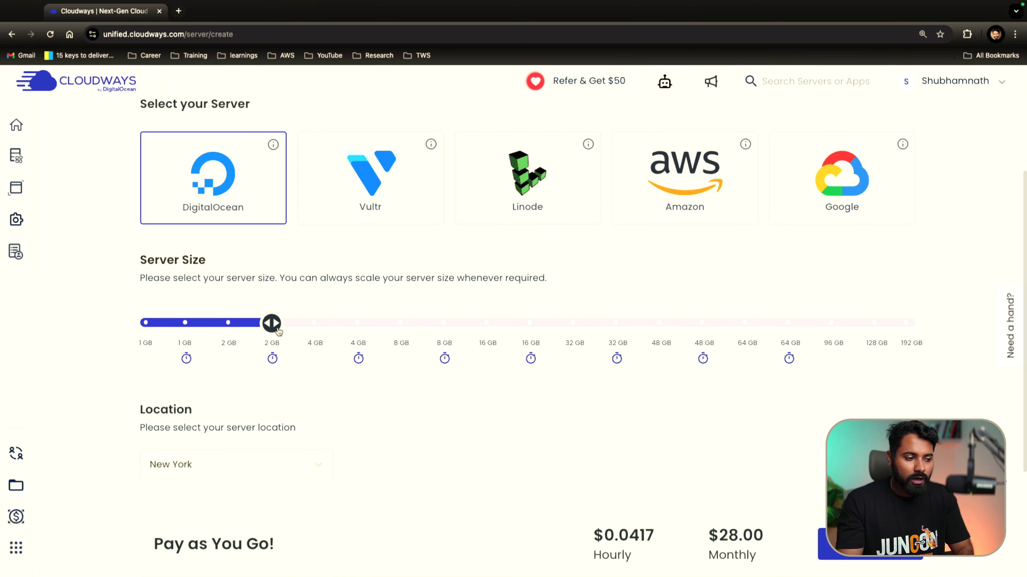
pyautogui.scroll(-3, 278, 330)
pyautogui.scroll(4, 282, 358)
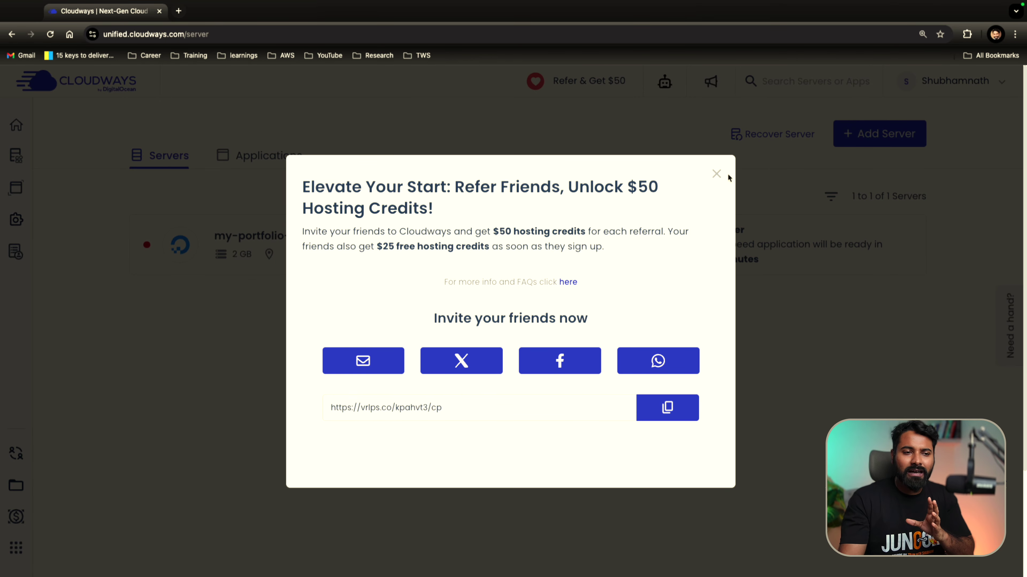
pyautogui.click(718, 173)
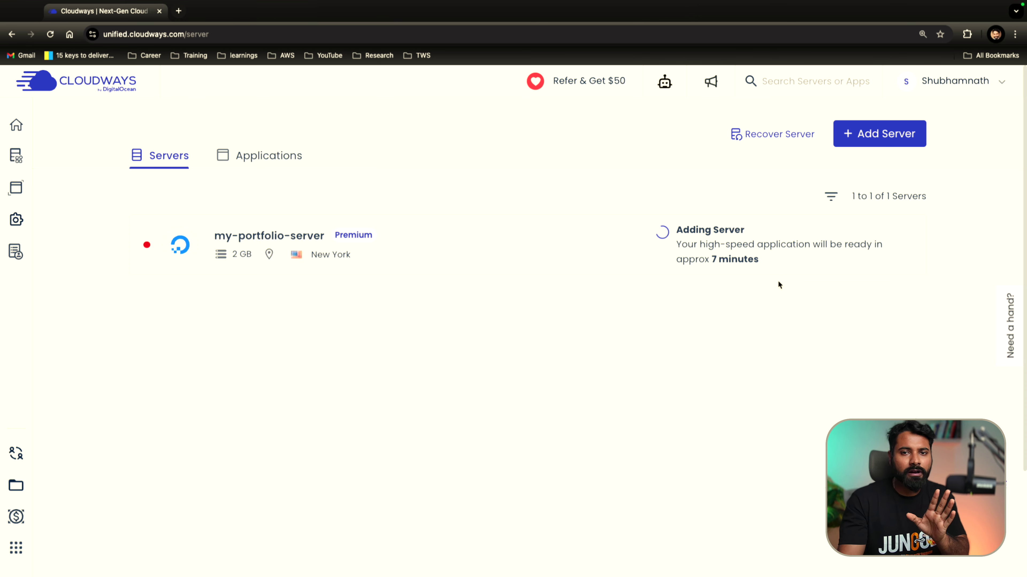
# Switch back to the Eraser canvas showing the managed hosting diagram
pyautogui.hotkey('ctrl', 'Left')
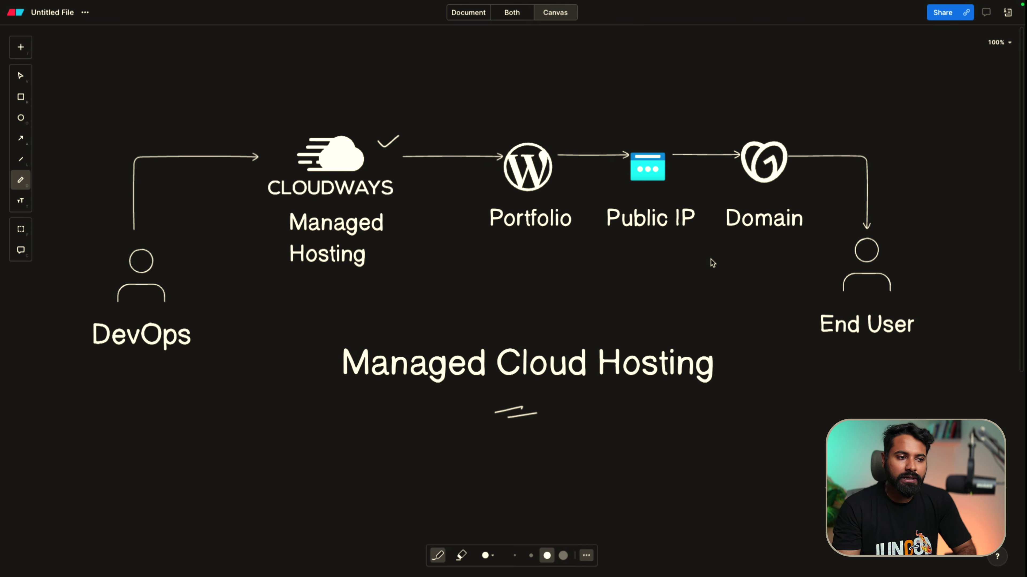
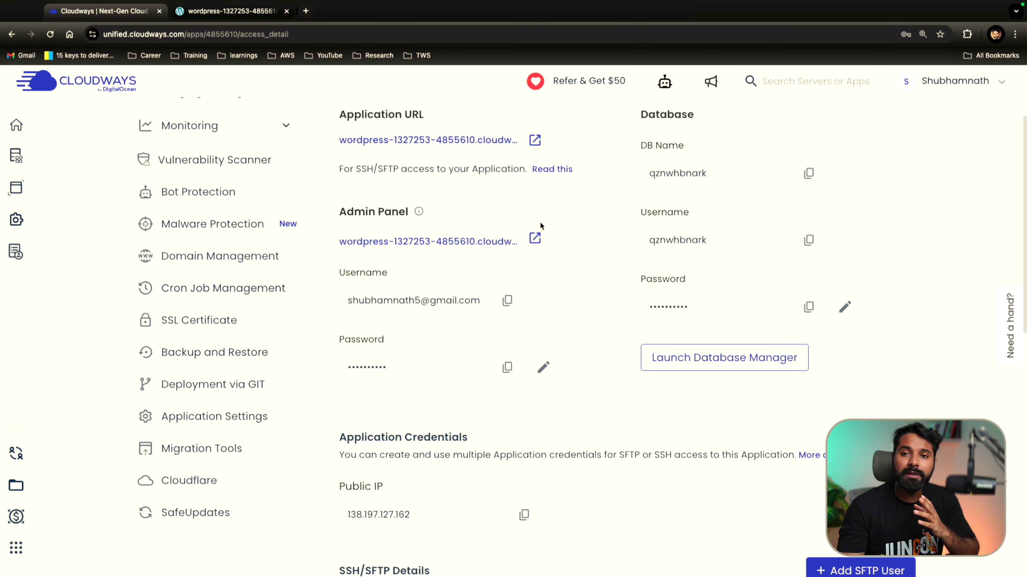
# Open the WordPress admin login page from the application's access details and close the extra site tab
pyautogui.scroll(2, 533, 231)
pyautogui.click(535, 263)
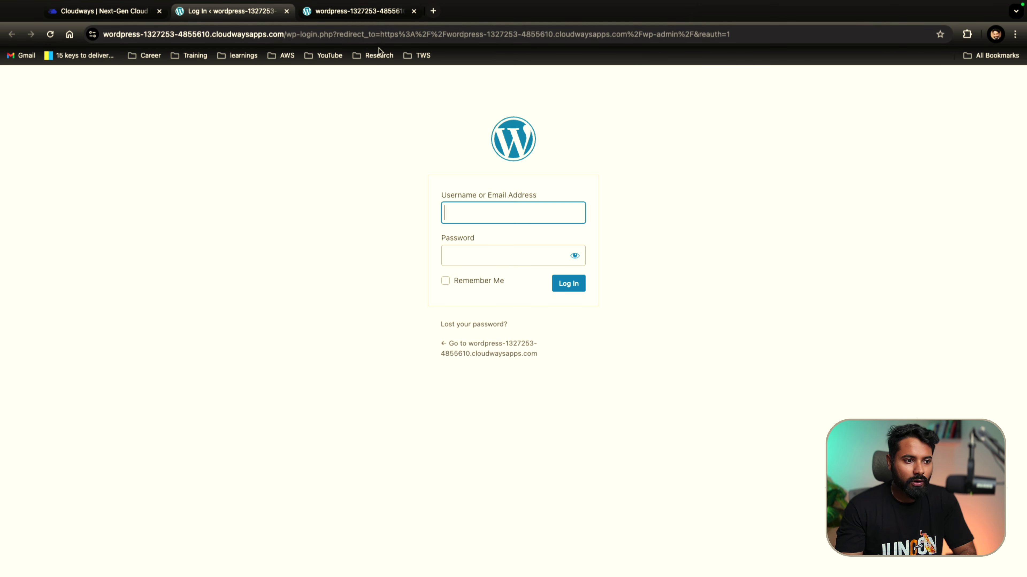
pyautogui.click(126, 16)
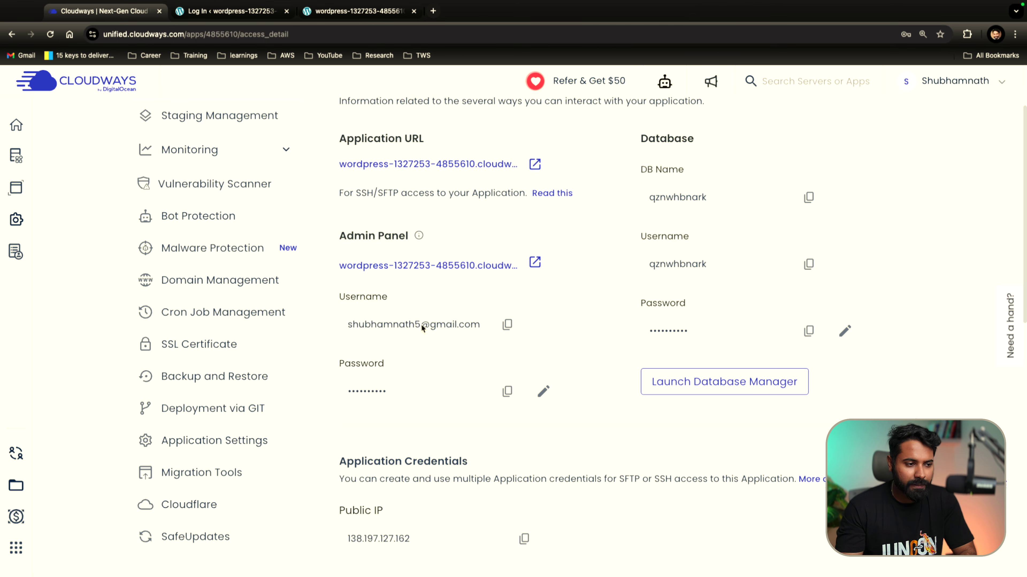
pyautogui.click(352, 17)
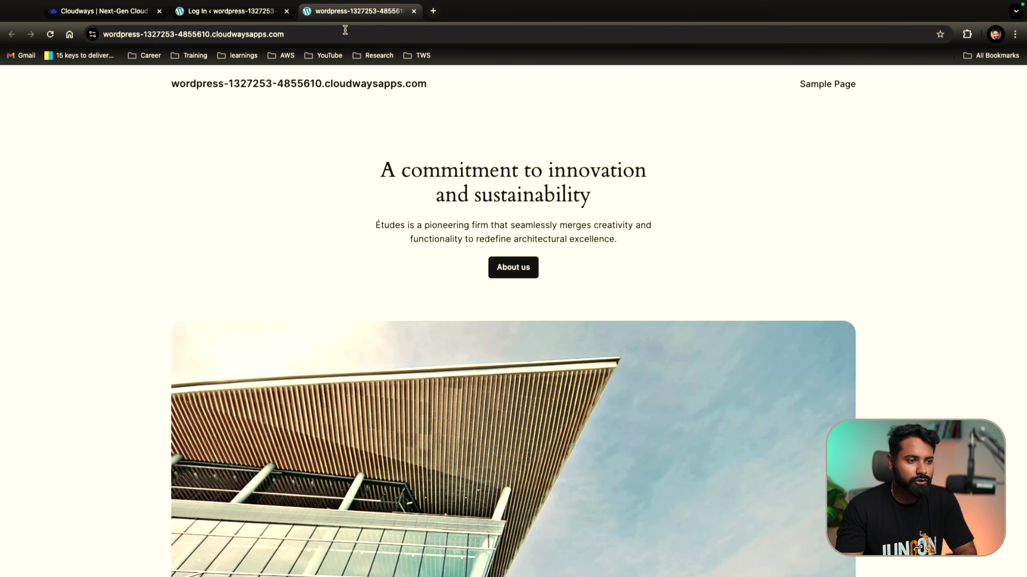
pyautogui.click(414, 11)
# Log in to WordPress with the copied admin password and Remember Me enabled, and decline saving the password in the browser
pyautogui.click(104, 11)
pyautogui.click(506, 392)
pyautogui.hotkey('ctrl', 'Tab')
pyautogui.press('super+v')
pyautogui.click(447, 282)
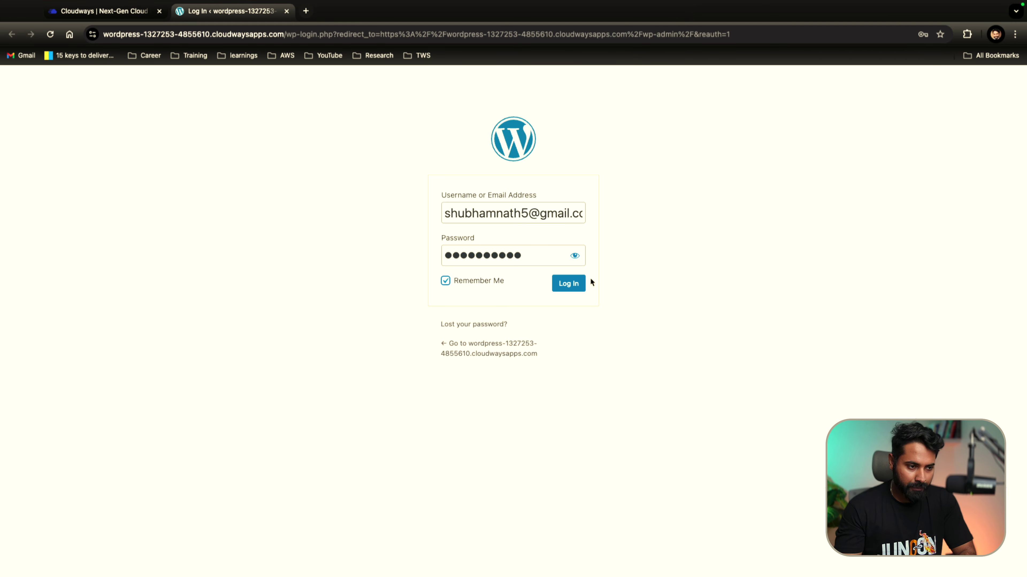
pyautogui.click(578, 287)
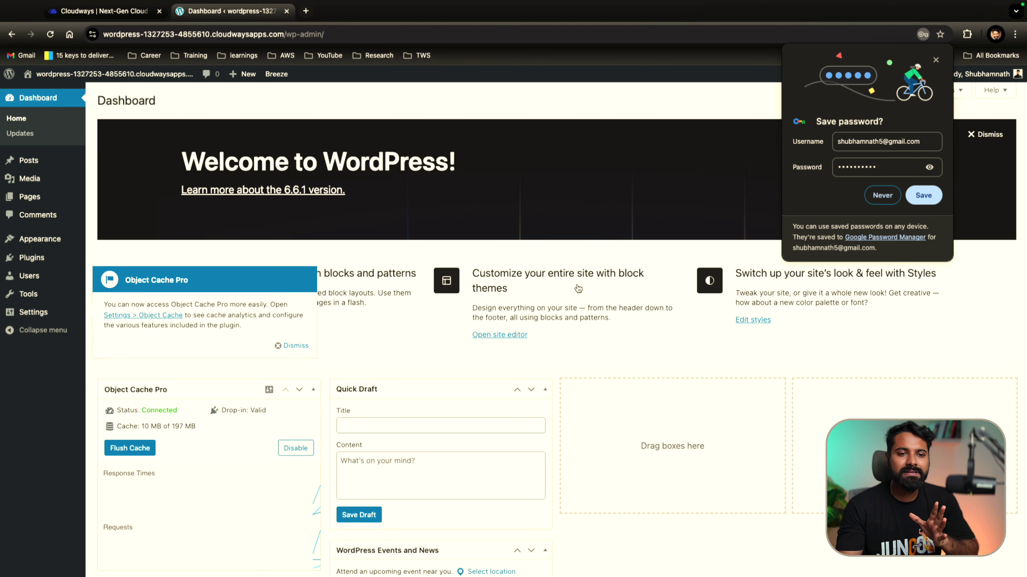
pyautogui.click(881, 196)
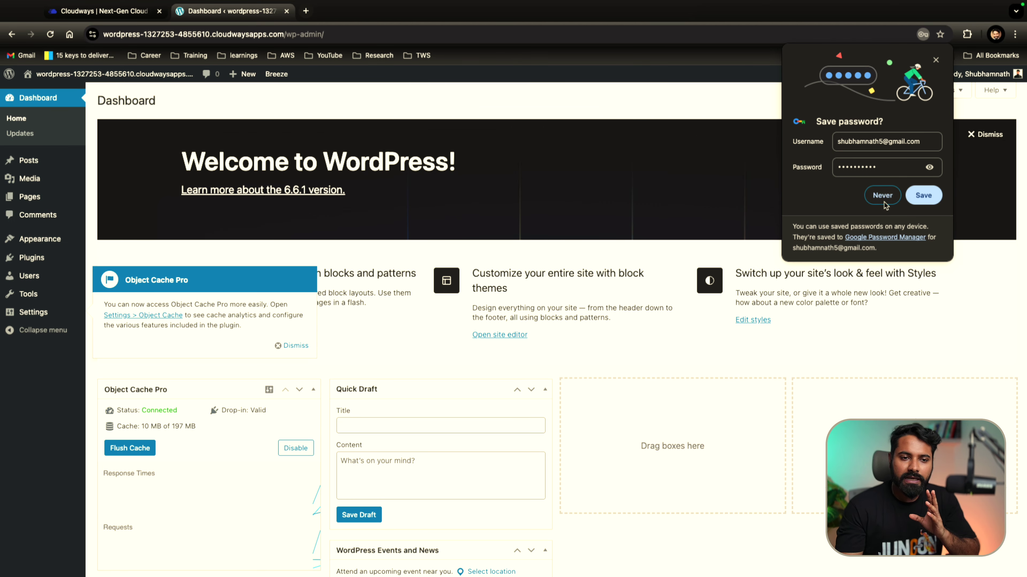
# Examine the WordPress dashboard widgets, including the Object Cache Pro response times and requests, at 125% page zoom
pyautogui.scroll(-10, 529, 314)
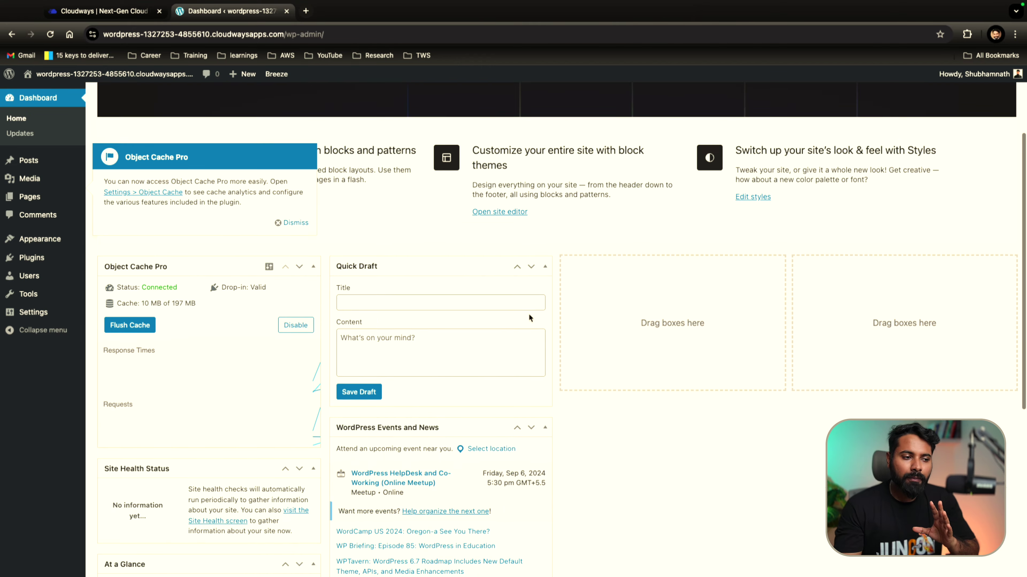
pyautogui.scroll(7, 530, 313)
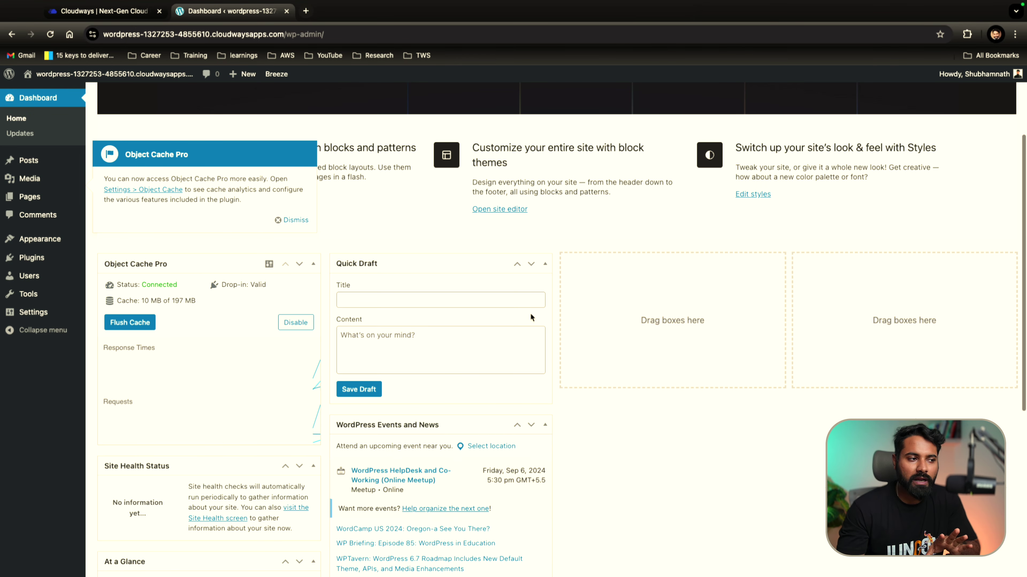
pyautogui.moveTo(318, 370)
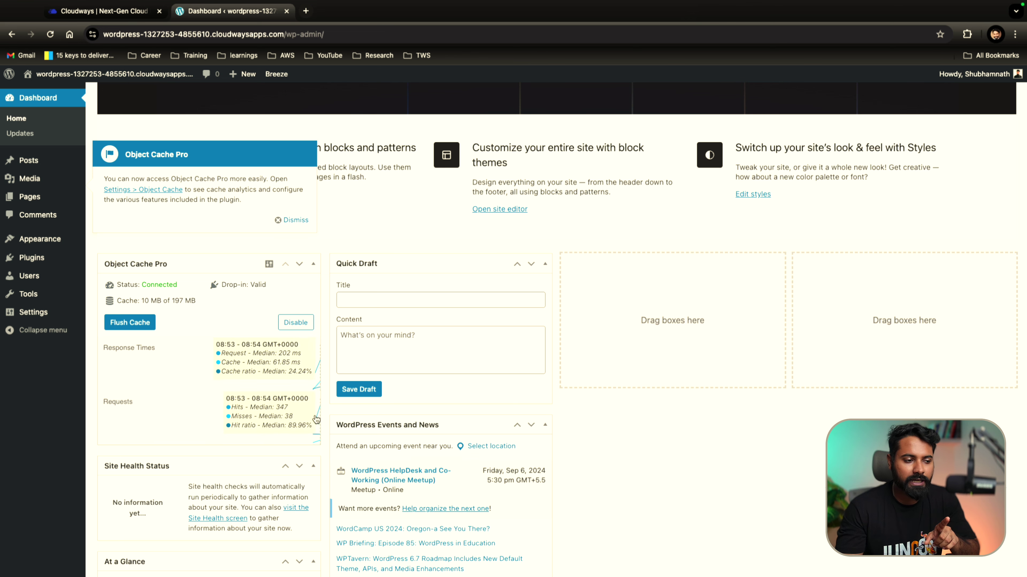
pyautogui.hotkey('ctrl', '+')
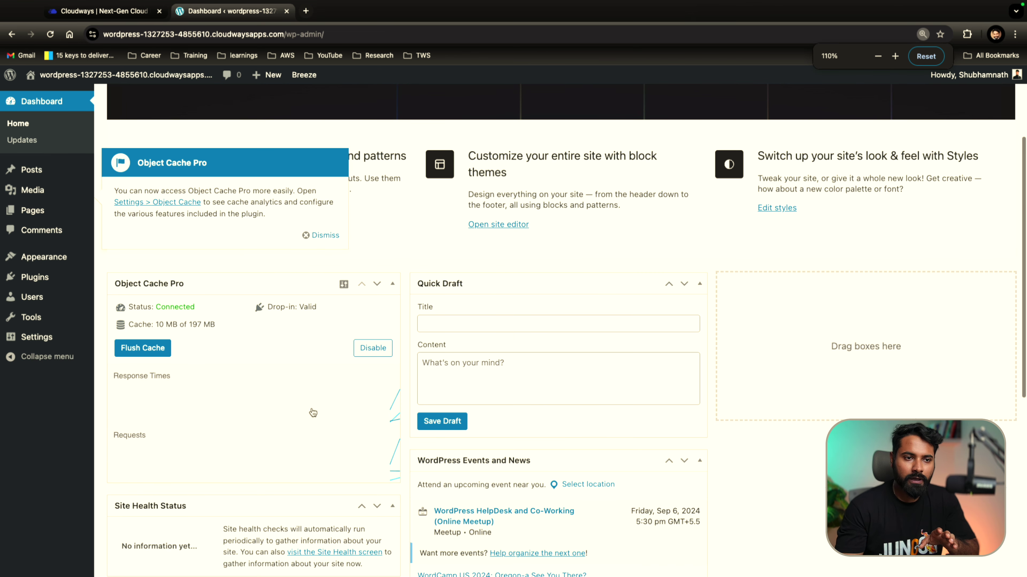
pyautogui.hotkey('ctrl', '+')
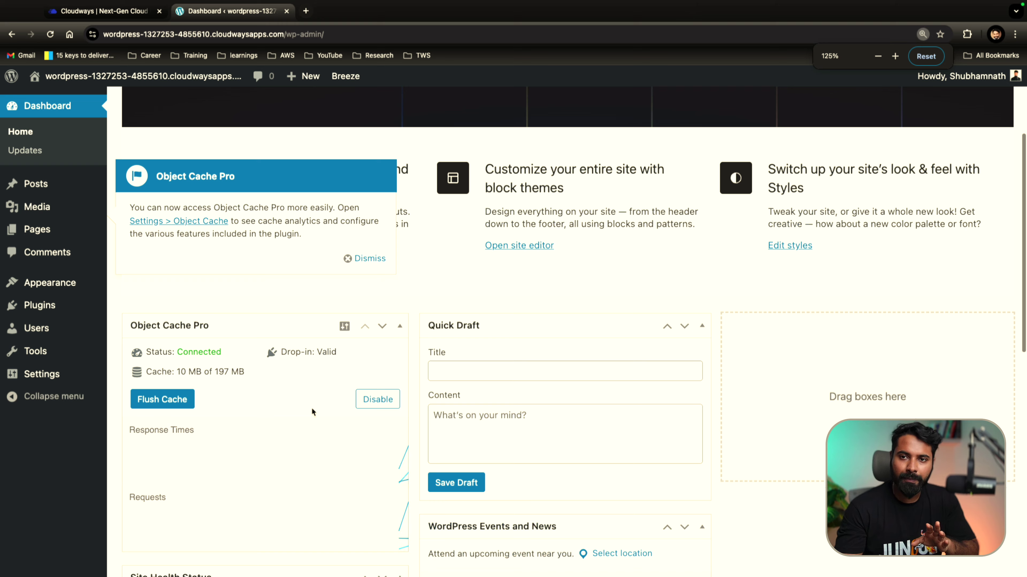
pyautogui.scroll(-3, 471, 374)
pyautogui.scroll(-1, 482, 378)
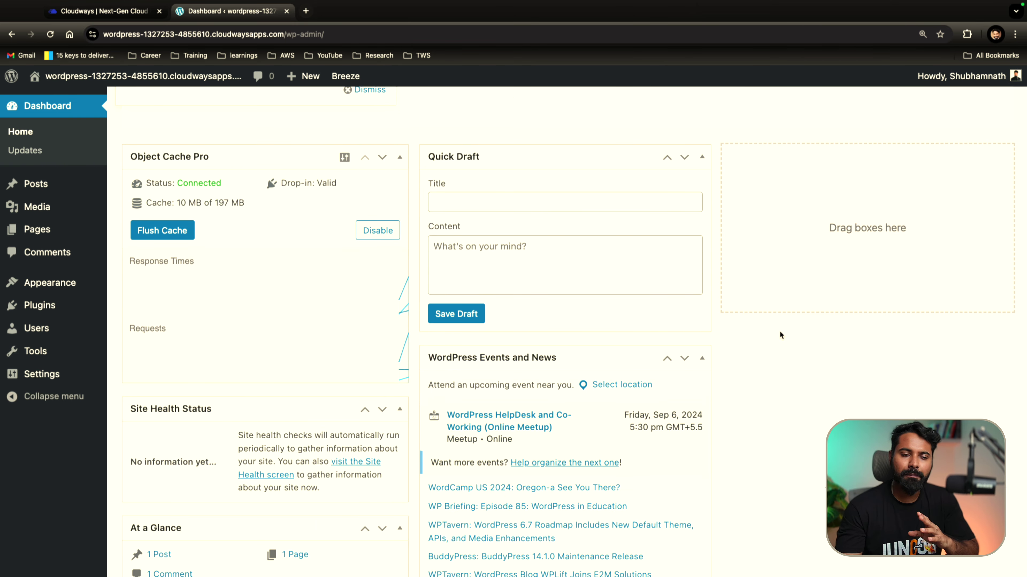
pyautogui.scroll(8, 779, 331)
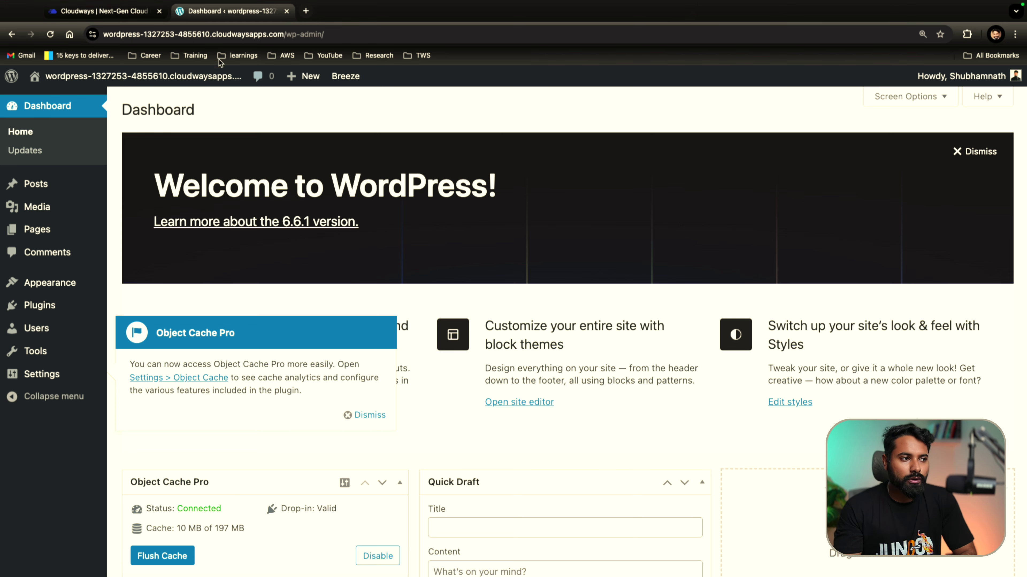
# Go from the installed plugins to adding a new one and search the plugin directory for "elementor"
pyautogui.scroll(-12, 468, 299)
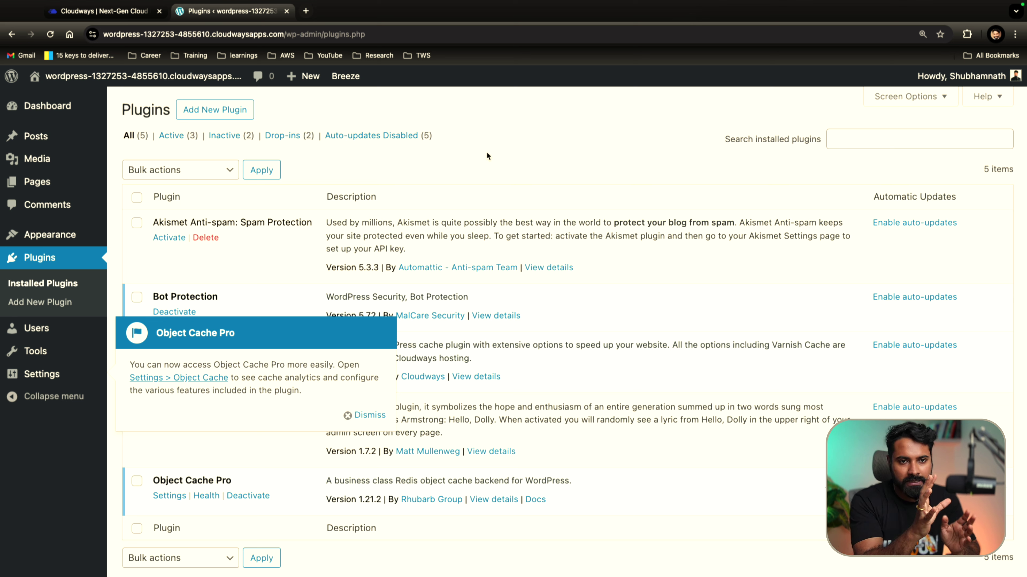
pyautogui.click(203, 114)
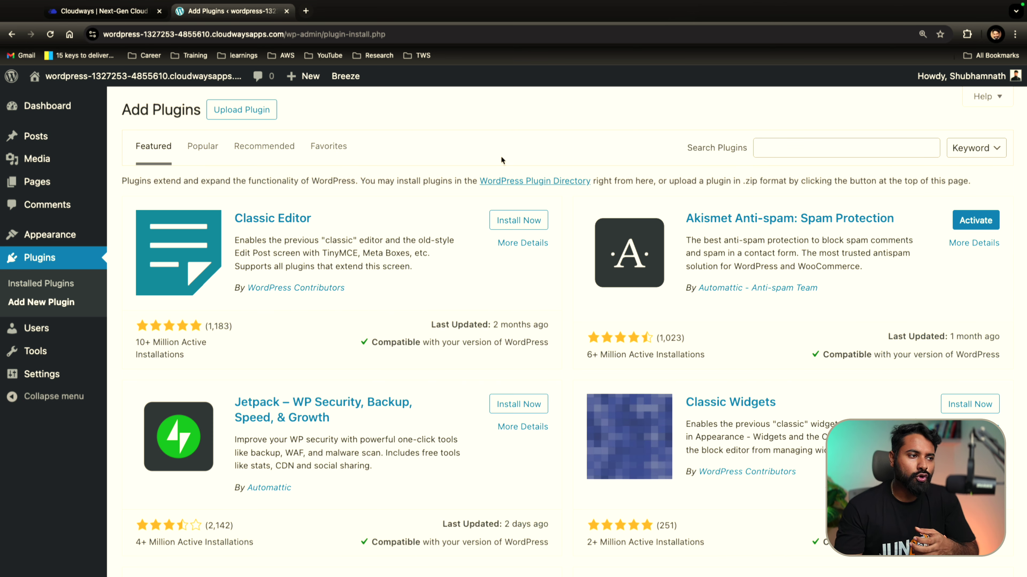
pyautogui.click(801, 151)
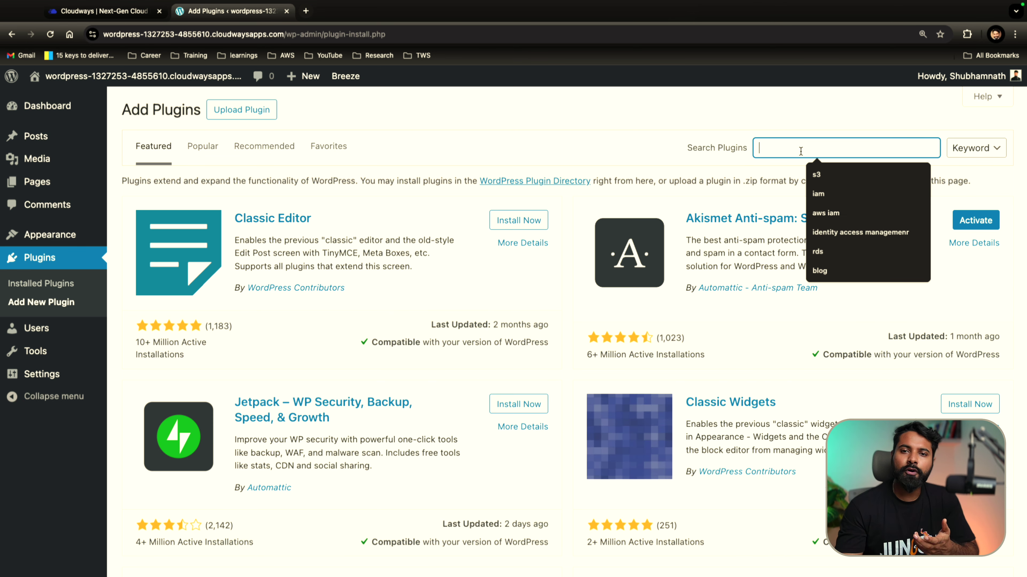
pyautogui.write('elemen')
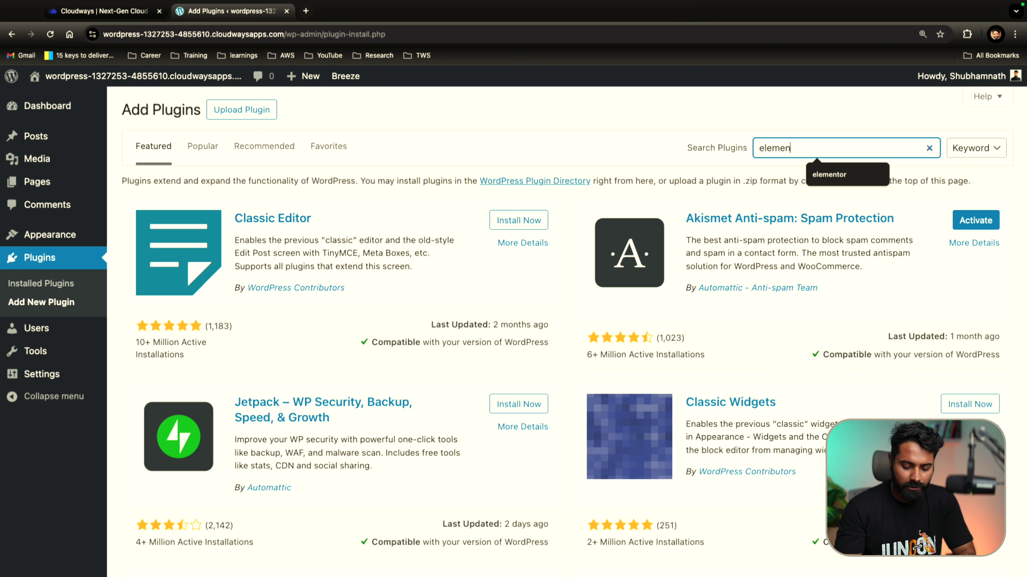
pyautogui.write('tor')
pyautogui.press('Return')
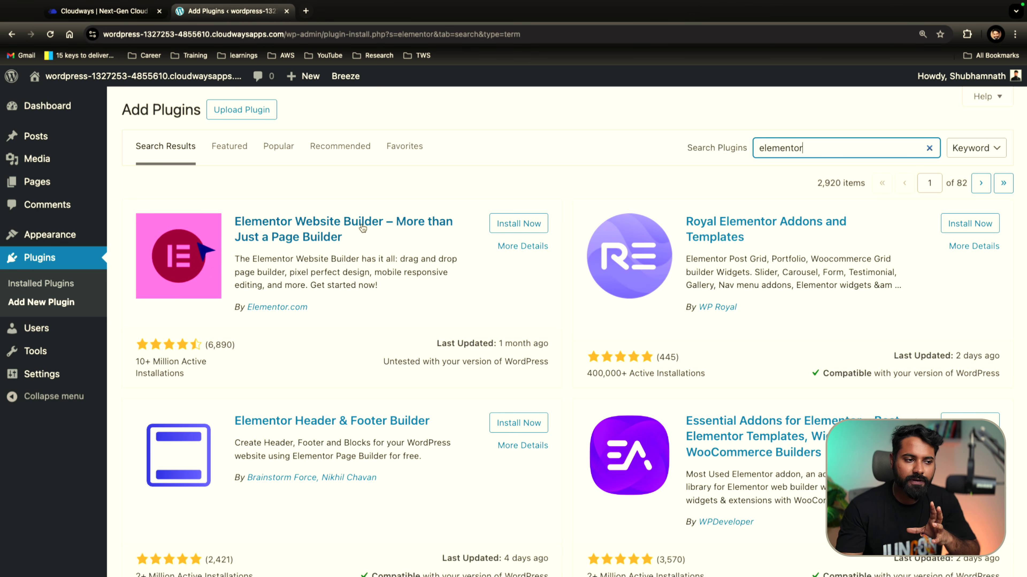
# Install the Elementor Website Builder plugin from its details and close the details window
pyautogui.click(363, 229)
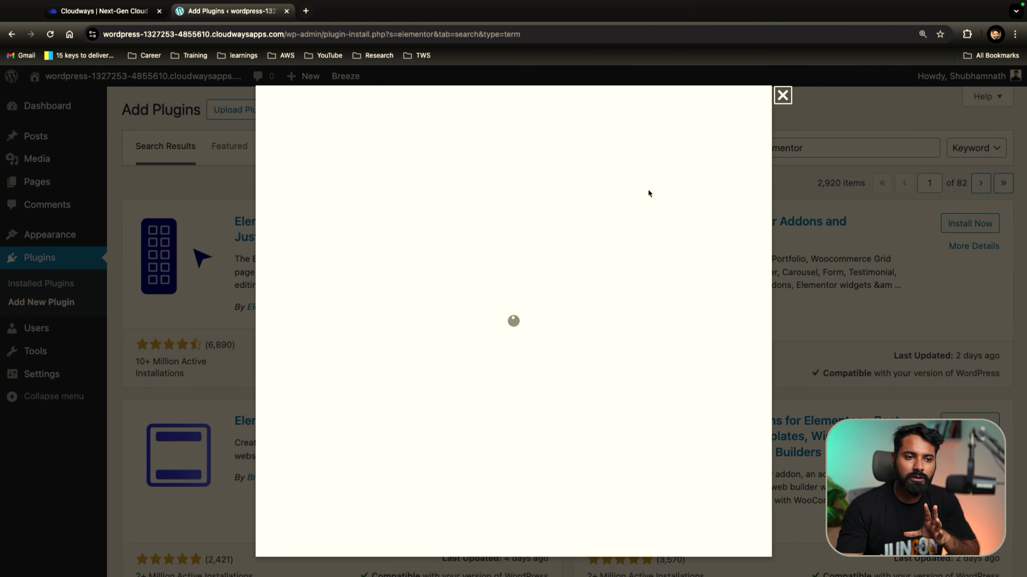
pyautogui.click(730, 528)
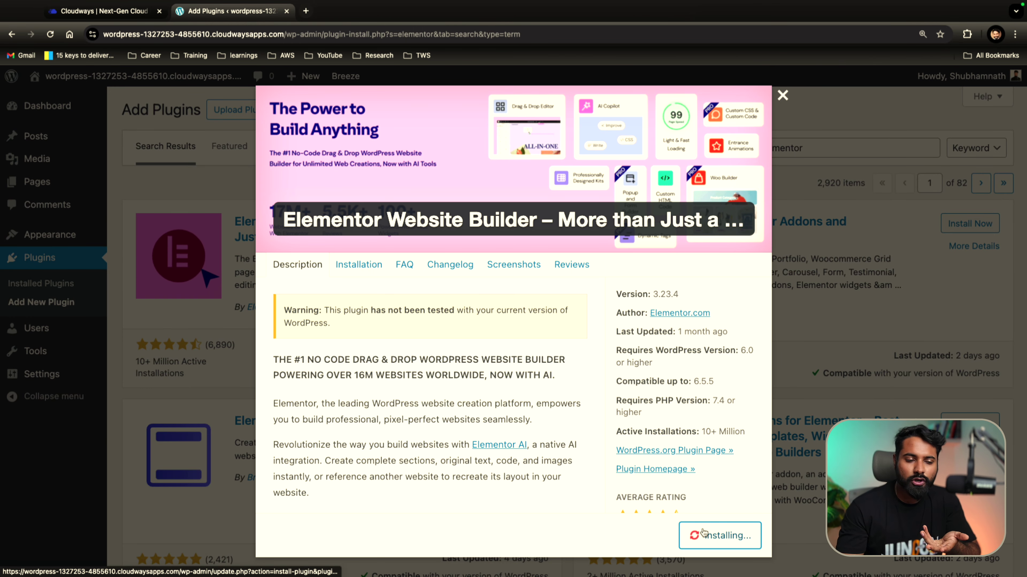
pyautogui.click(781, 96)
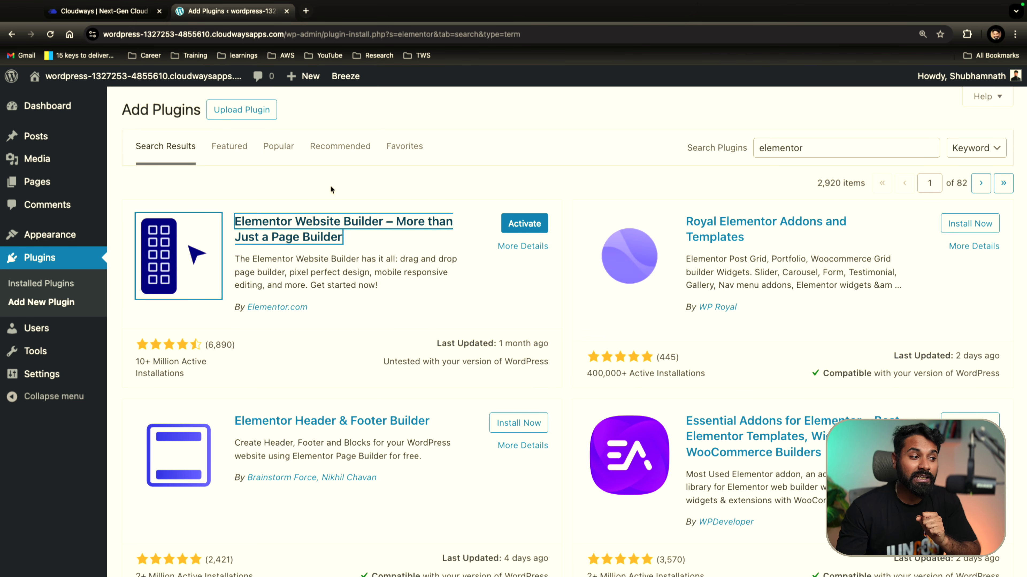
# Go from the installed themes to adding a new one and search the theme directory for "portfolio web"
pyautogui.moveTo(50, 233)
pyautogui.click(127, 237)
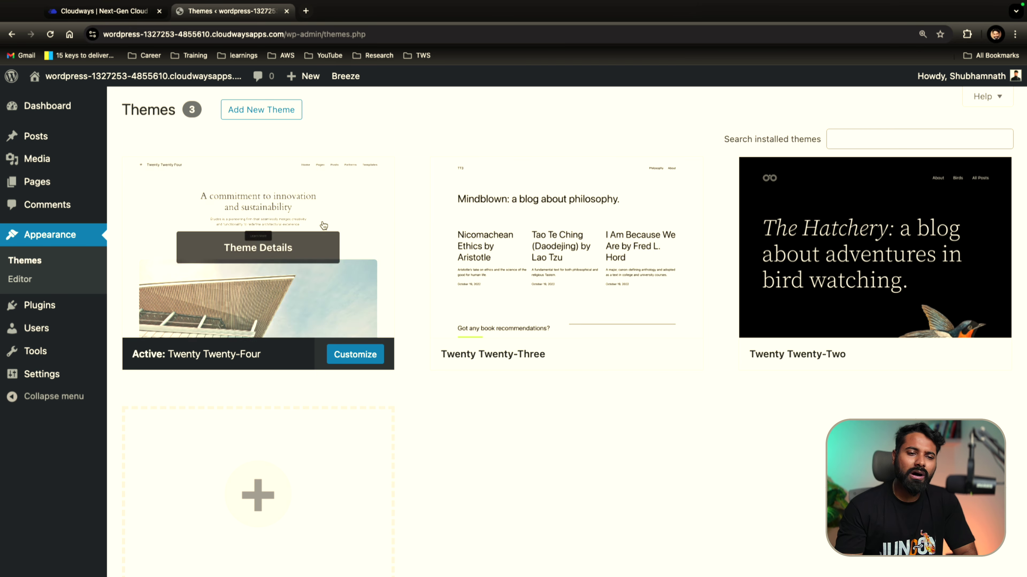
pyautogui.moveTo(869, 261)
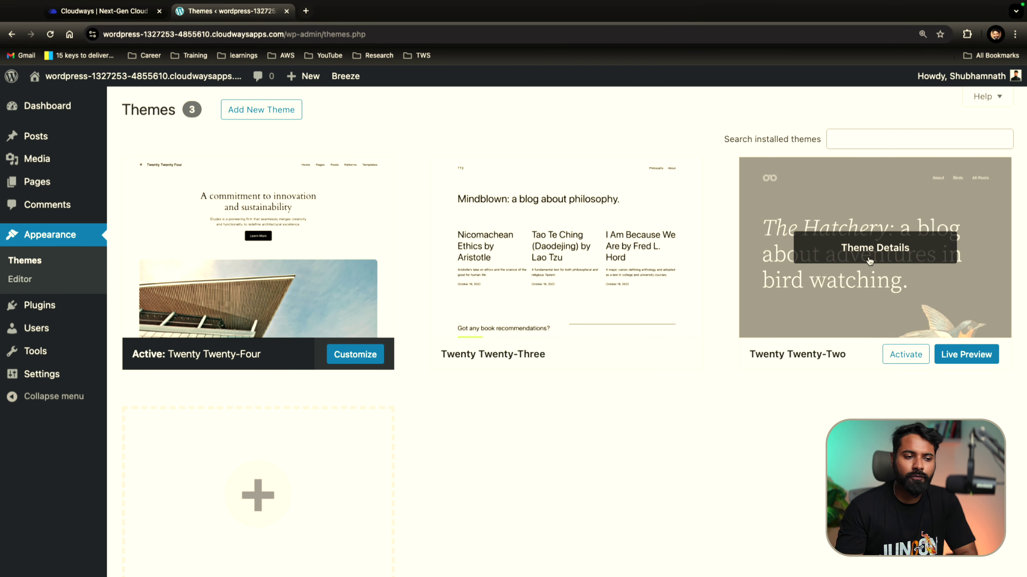
pyautogui.click(279, 114)
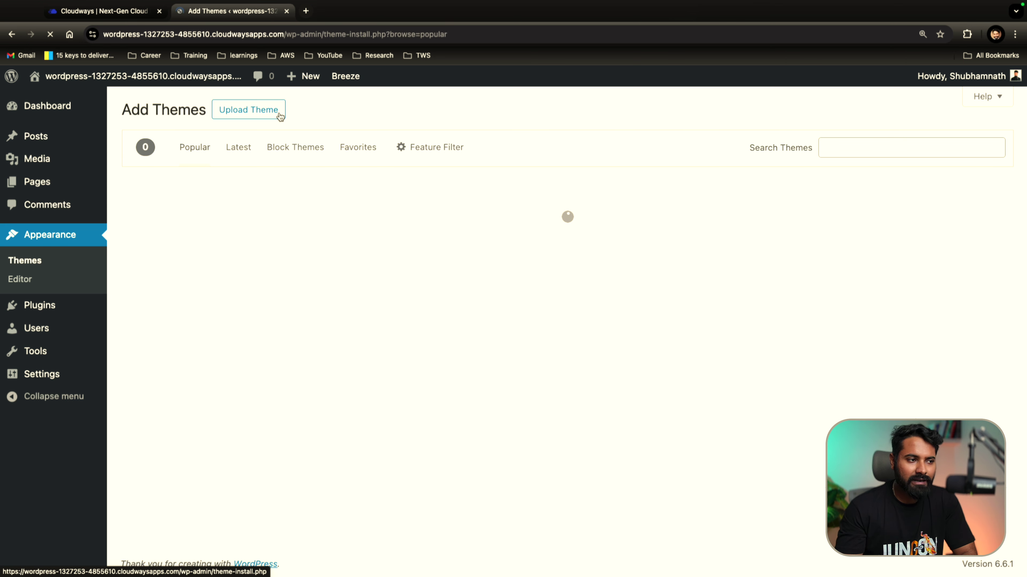
pyautogui.click(859, 148)
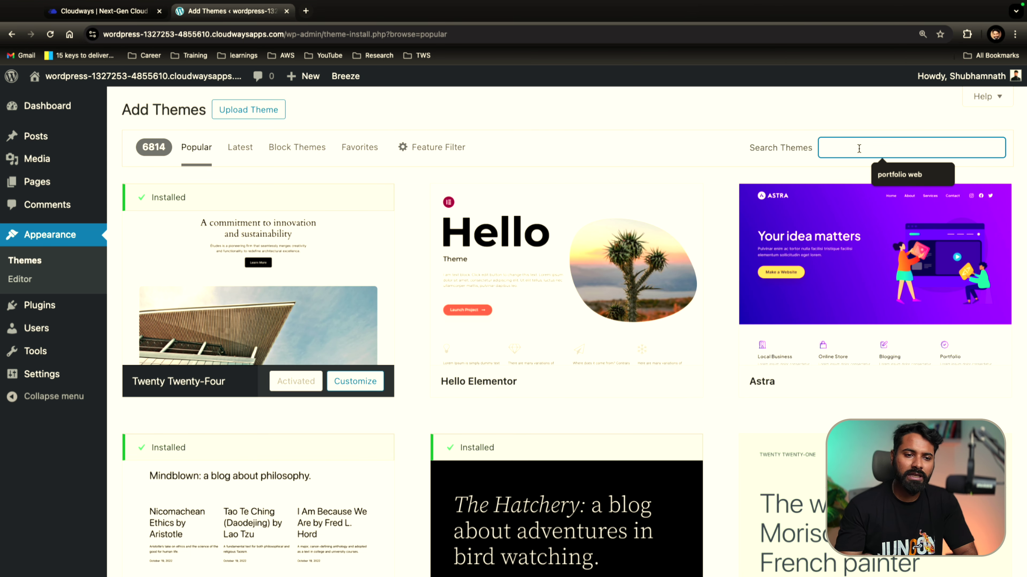
pyautogui.click(899, 174)
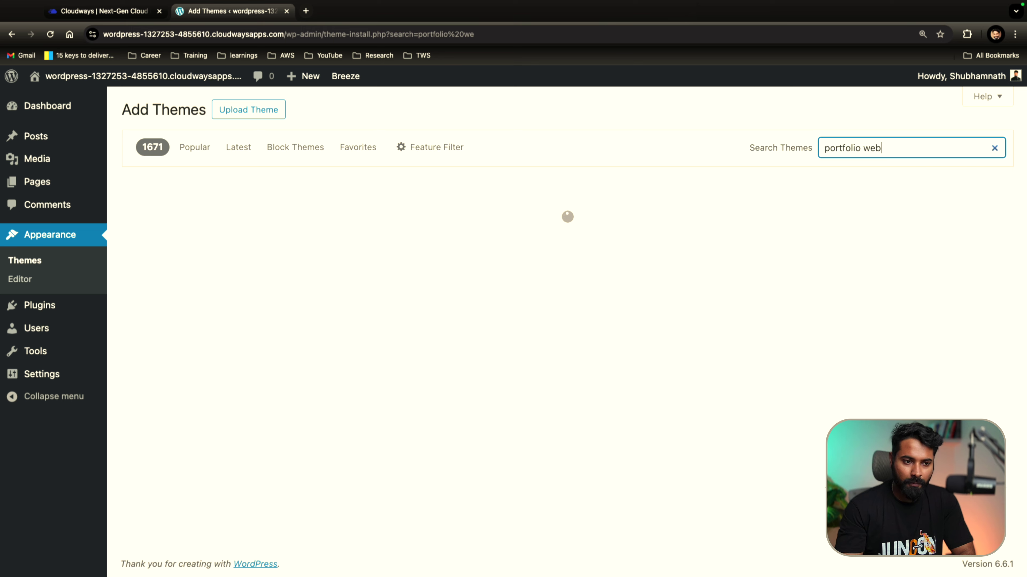
# Preview the Jason Portfolio Resume theme and return to the theme search results
pyautogui.moveTo(513, 271)
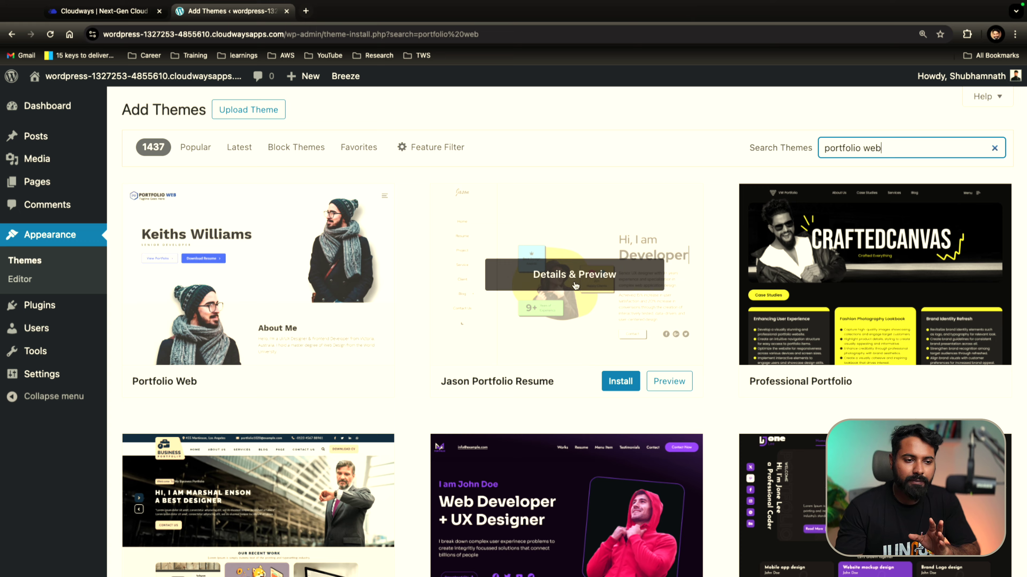
pyautogui.click(565, 283)
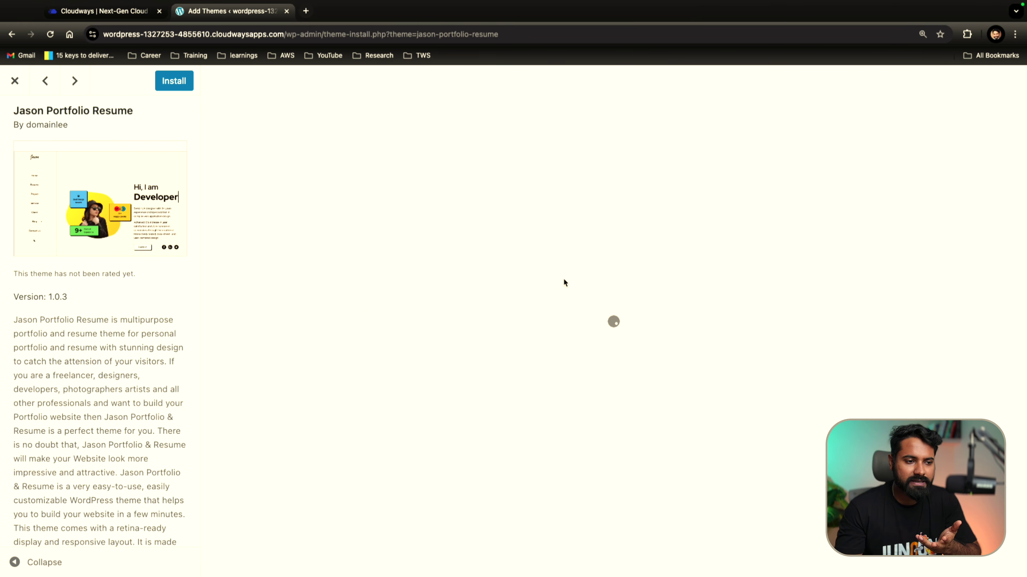
pyautogui.scroll(-10, 445, 230)
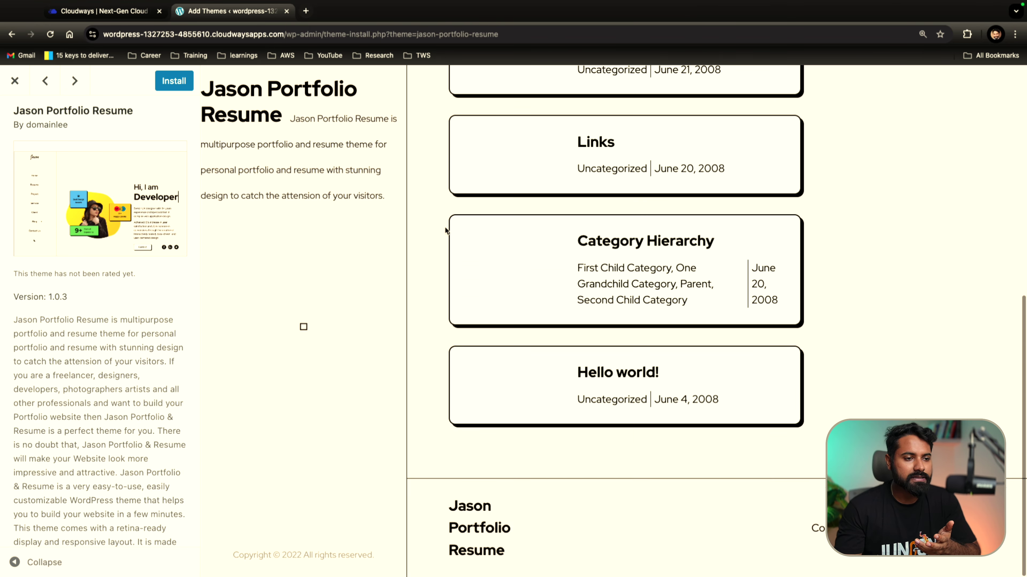
pyautogui.scroll(10, 445, 229)
pyautogui.click(15, 81)
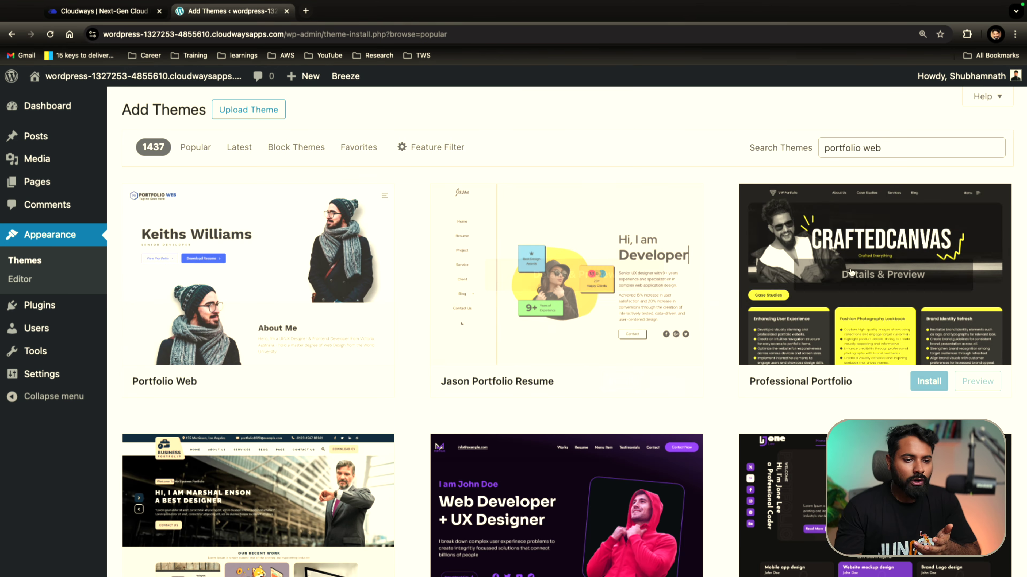
# Browse the portfolio themes, and install and activate the Portfolio Web theme
pyautogui.scroll(-3, 586, 378)
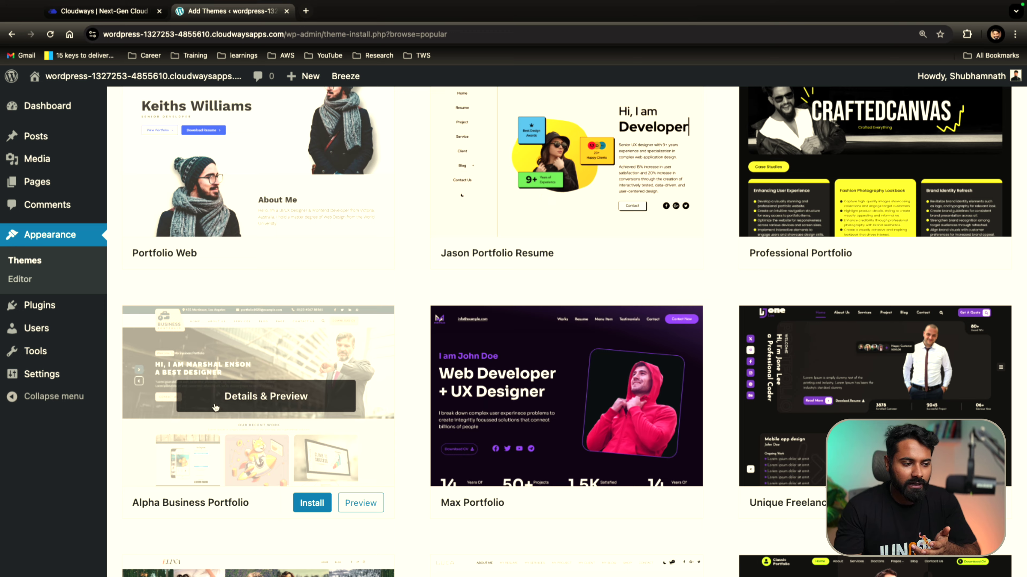
pyautogui.scroll(-6, 327, 383)
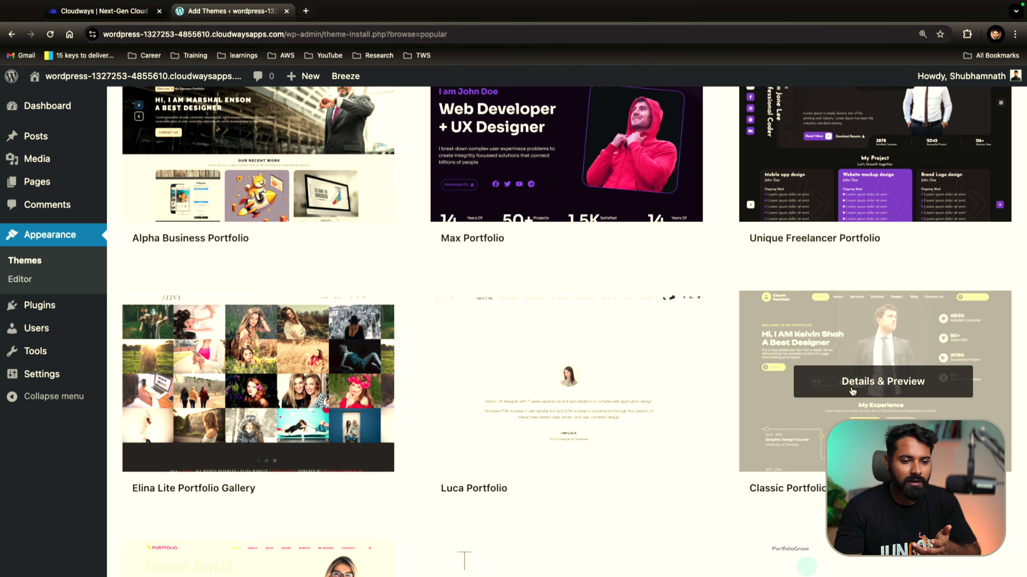
pyautogui.scroll(-6, 855, 392)
pyautogui.scroll(15, 737, 401)
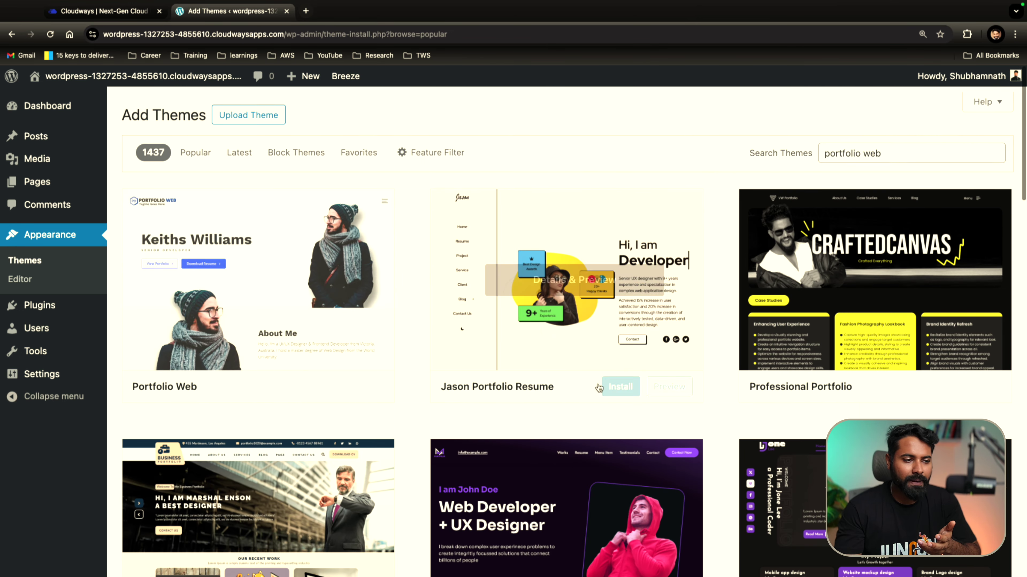
pyautogui.click(321, 384)
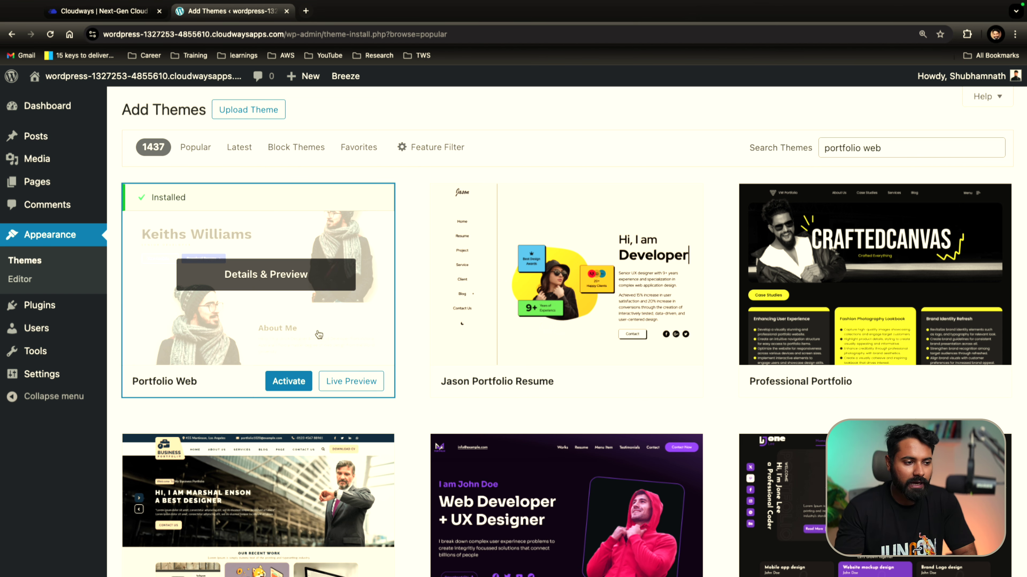
pyautogui.click(299, 384)
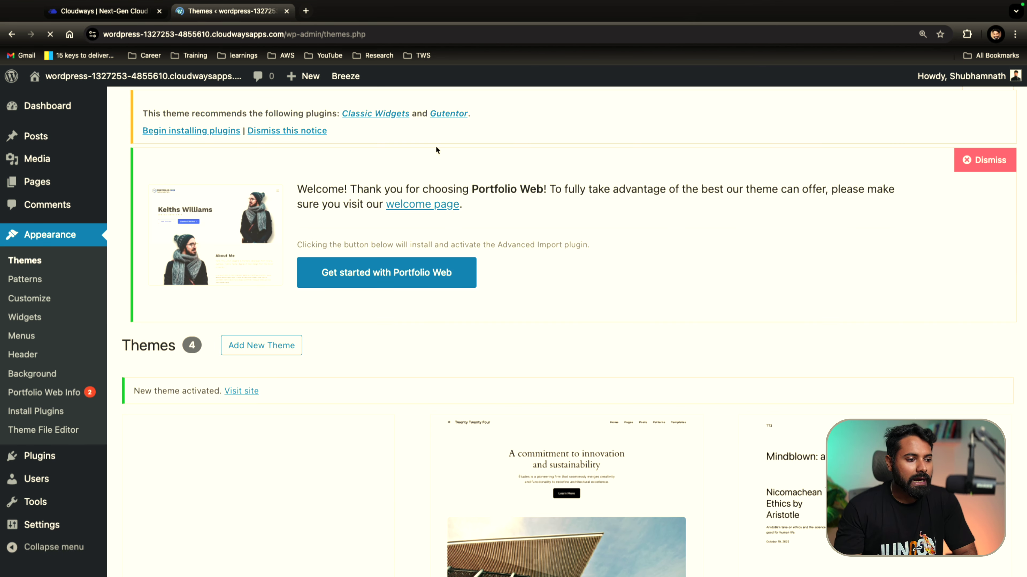
# Get started with the Portfolio Web theme by installing the Advanced Import plugin, and import and confirm the Demo 1 content
pyautogui.click(387, 317)
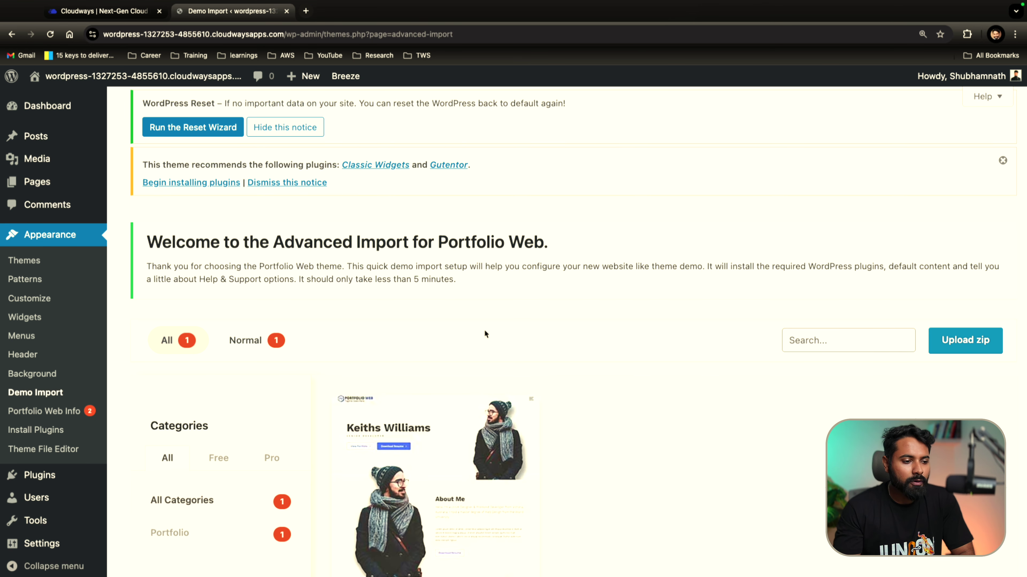
pyautogui.scroll(-3, 484, 329)
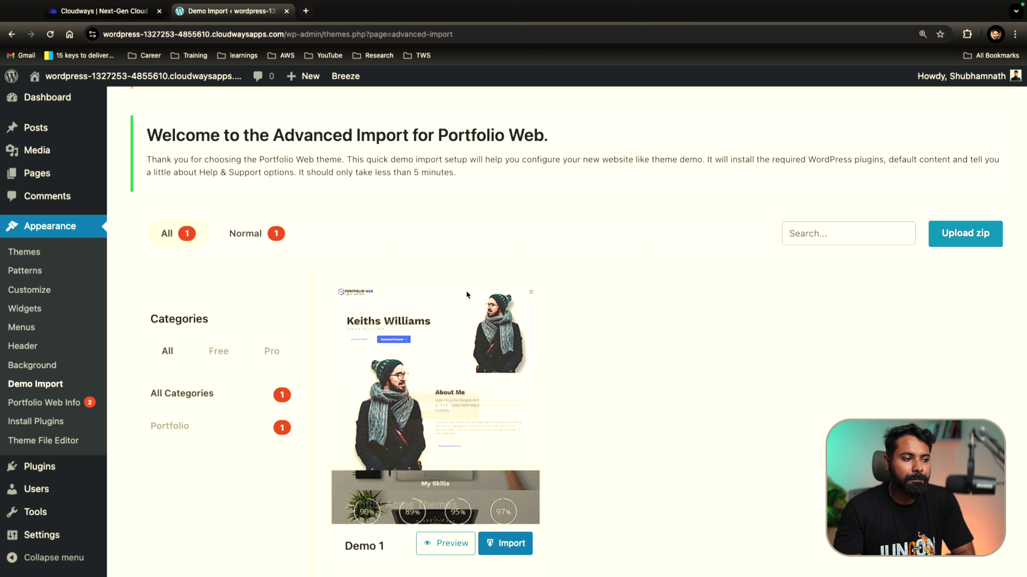
pyautogui.scroll(-2, 550, 433)
pyautogui.moveTo(506, 464)
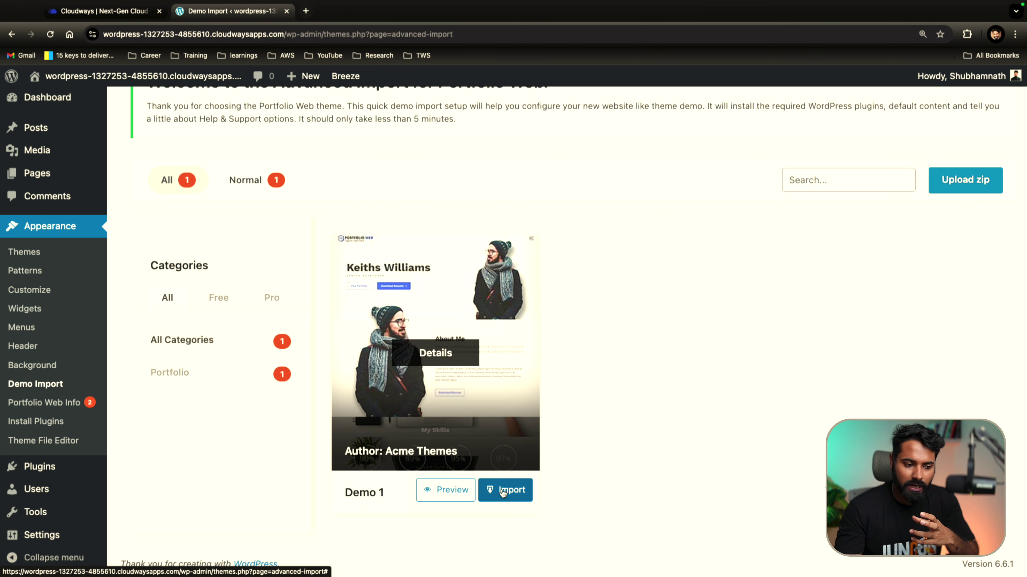
pyautogui.click(502, 491)
pyautogui.click(493, 429)
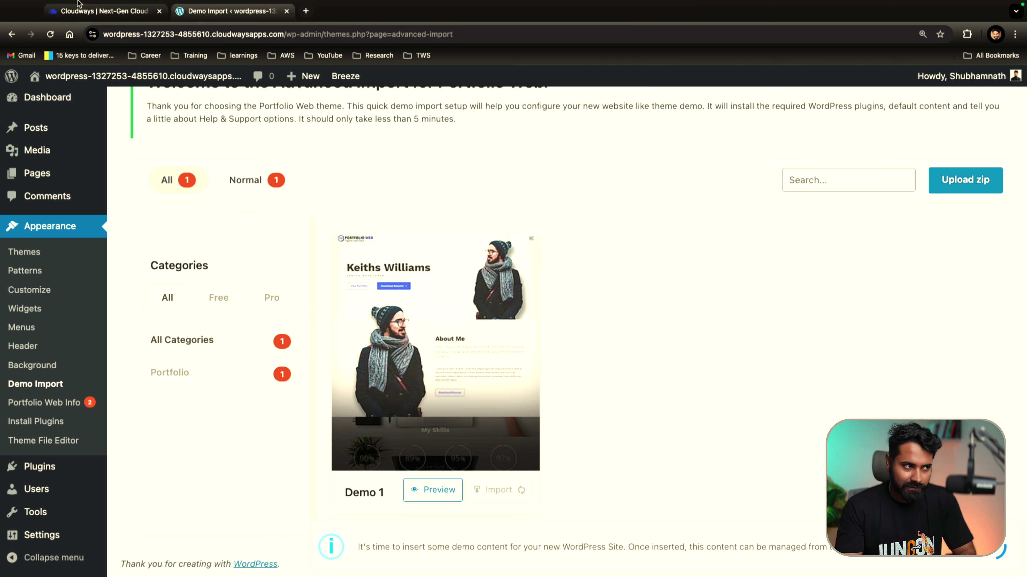
# Switch to Cloudways, open the portfolio application's live URL to view its front page, and return to the demo import
pyautogui.click(89, 12)
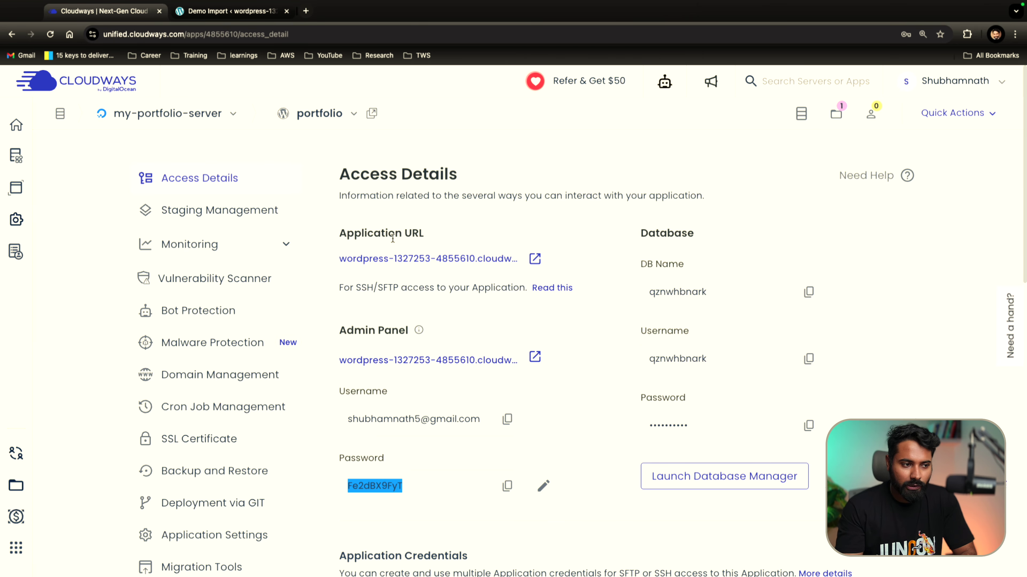
pyautogui.click(536, 259)
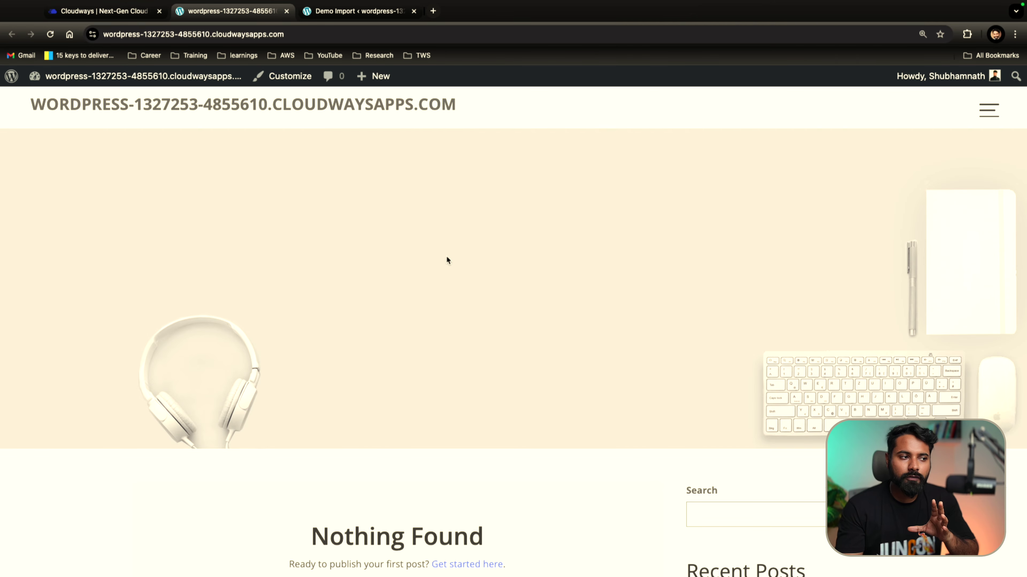
pyautogui.scroll(-3, 604, 332)
pyautogui.scroll(3, 602, 334)
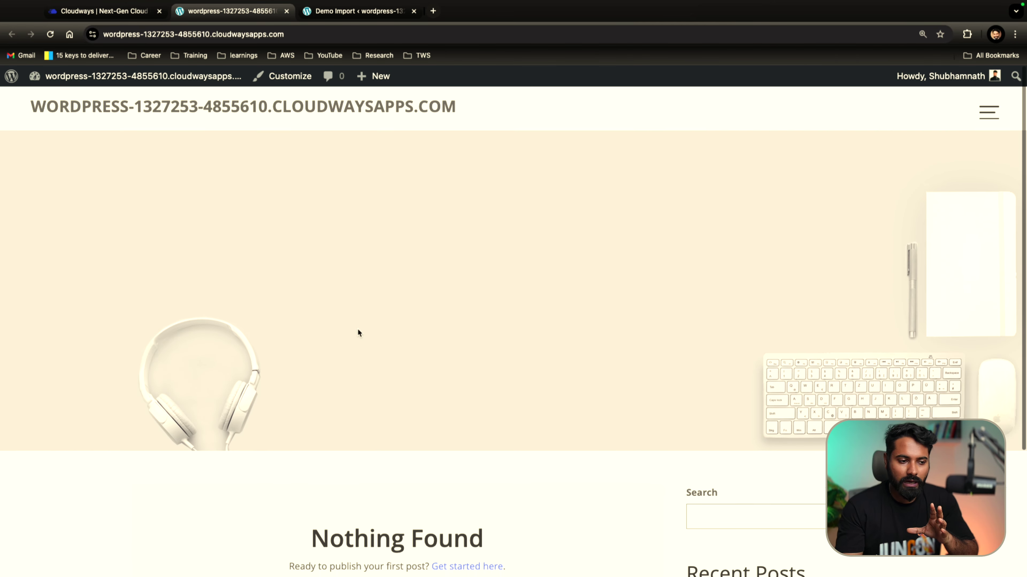
pyautogui.click(366, 11)
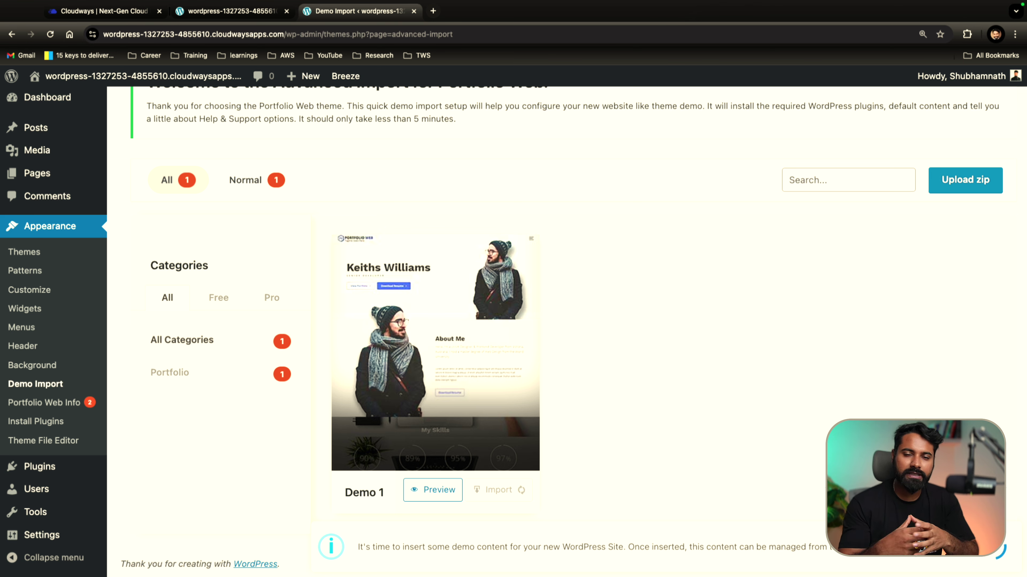
# Reload the live site's front page and look through the imported demo posts
pyautogui.click(233, 21)
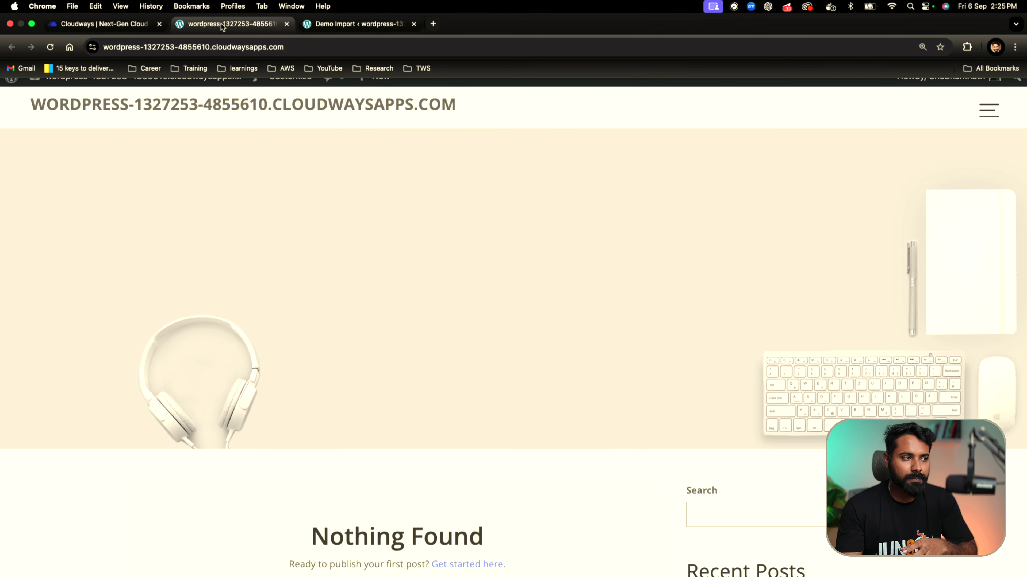
pyautogui.click(50, 34)
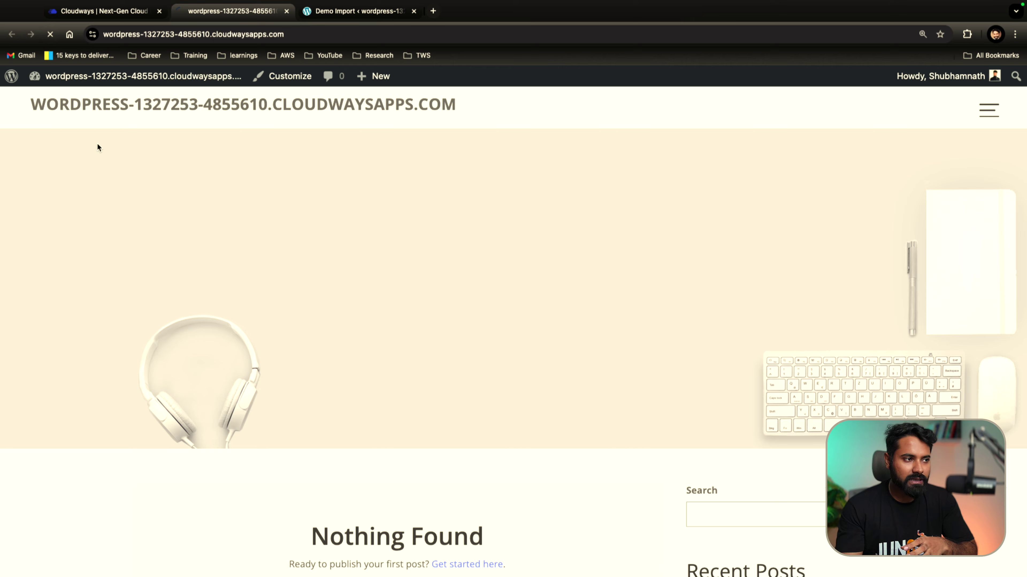
pyautogui.scroll(-6, 471, 387)
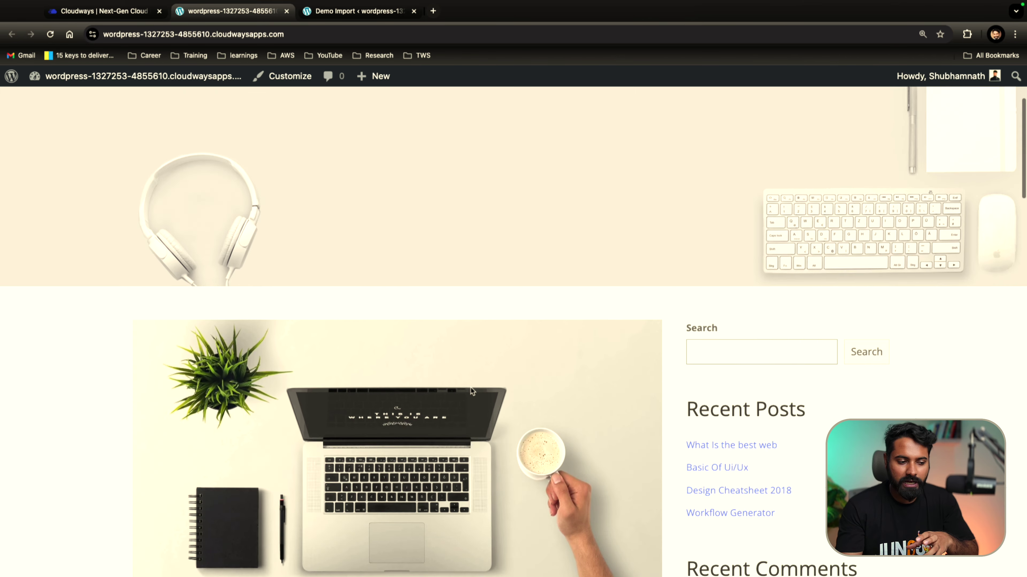
pyautogui.scroll(-10, 736, 369)
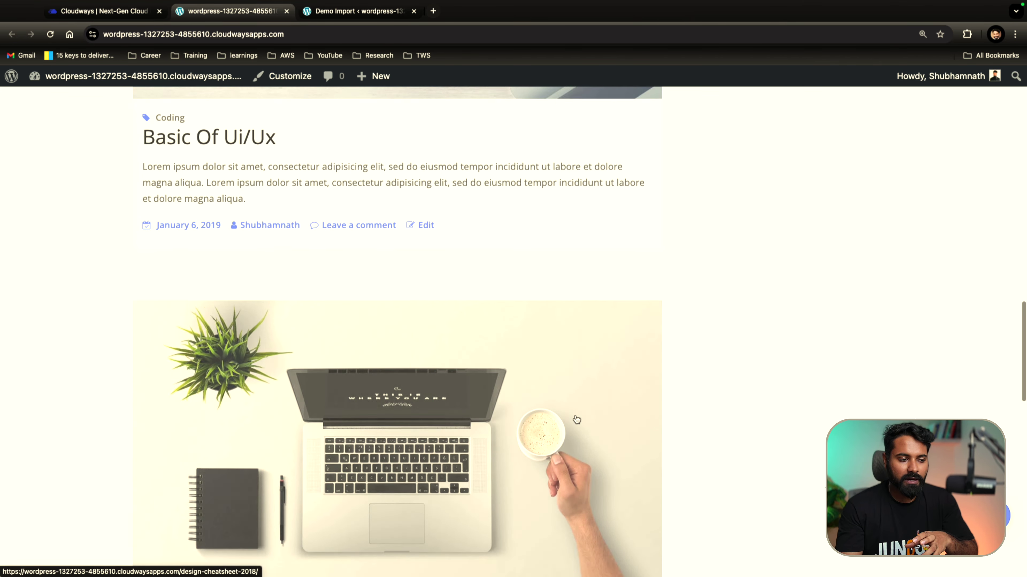
pyautogui.scroll(15, 575, 419)
# Visit the site from the demo import's success dialog and look over the portfolio home page
pyautogui.click(350, 12)
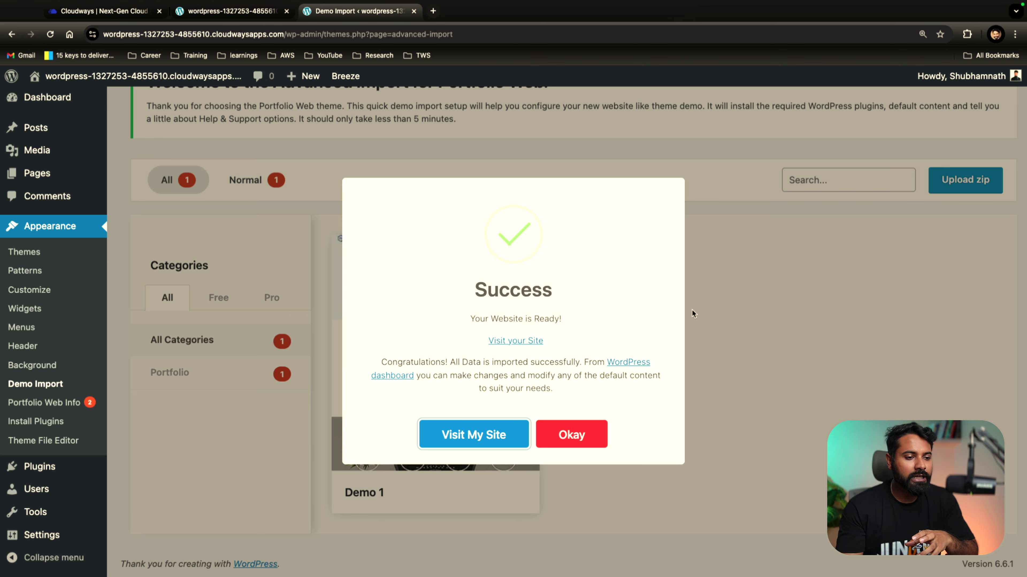
pyautogui.click(481, 431)
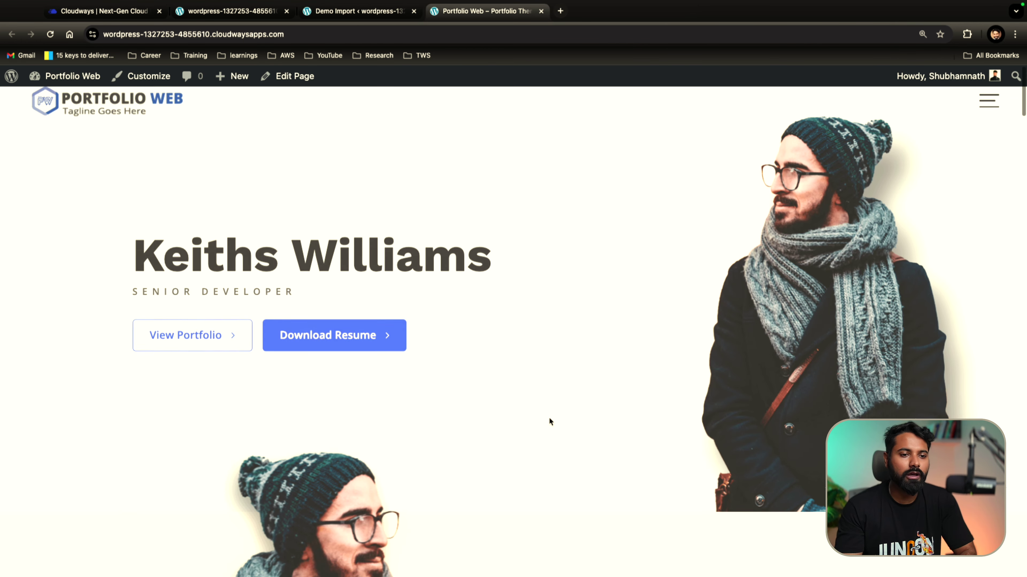
pyautogui.scroll(-5, 549, 418)
pyautogui.scroll(-15, 549, 419)
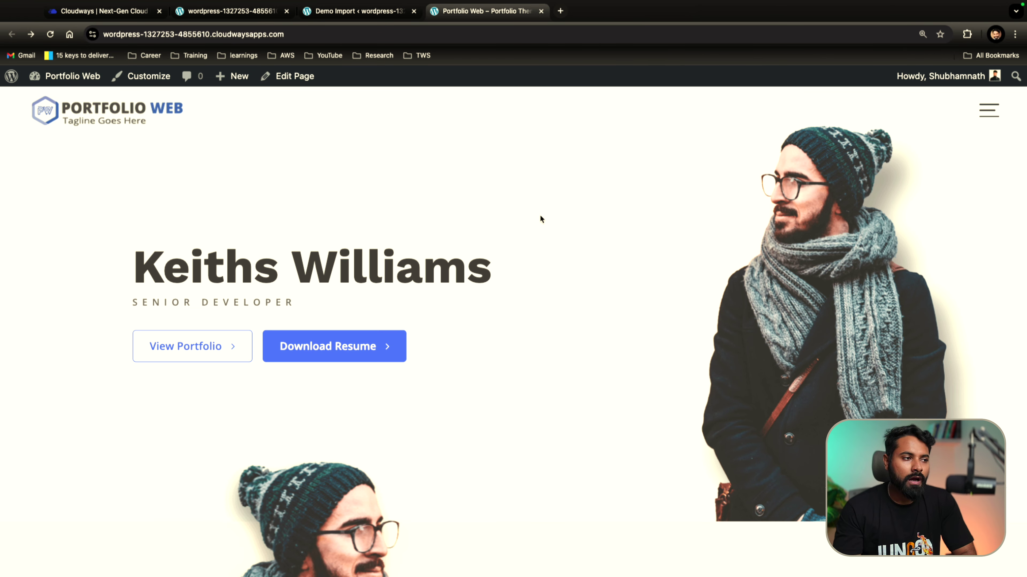
# Open the site customizer and bring up the About Me section's settings in the Home Main Content Area
pyautogui.click(150, 83)
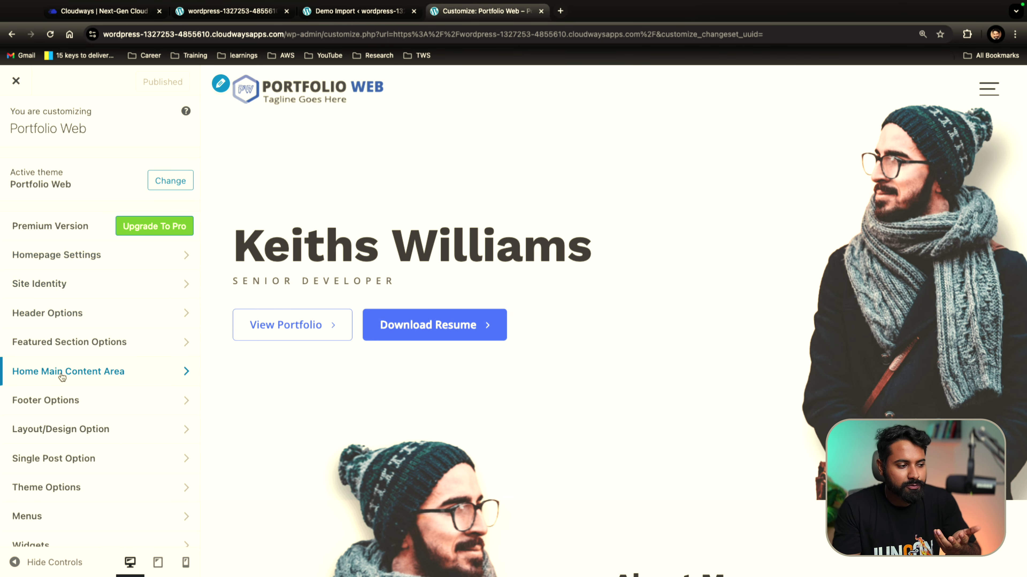
pyautogui.click(62, 376)
pyautogui.click(106, 421)
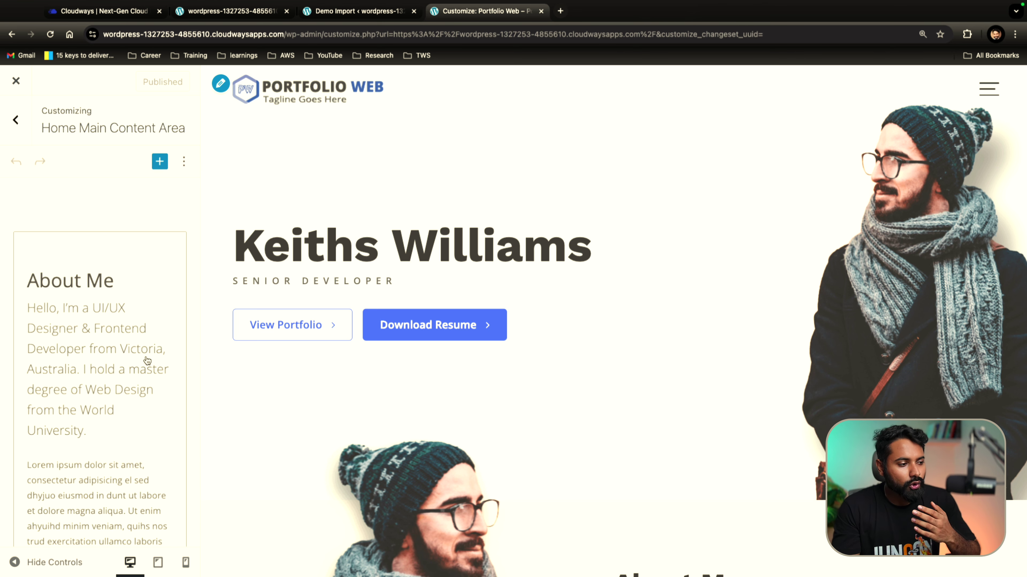
pyautogui.click(61, 308)
pyautogui.scroll(-3, 87, 342)
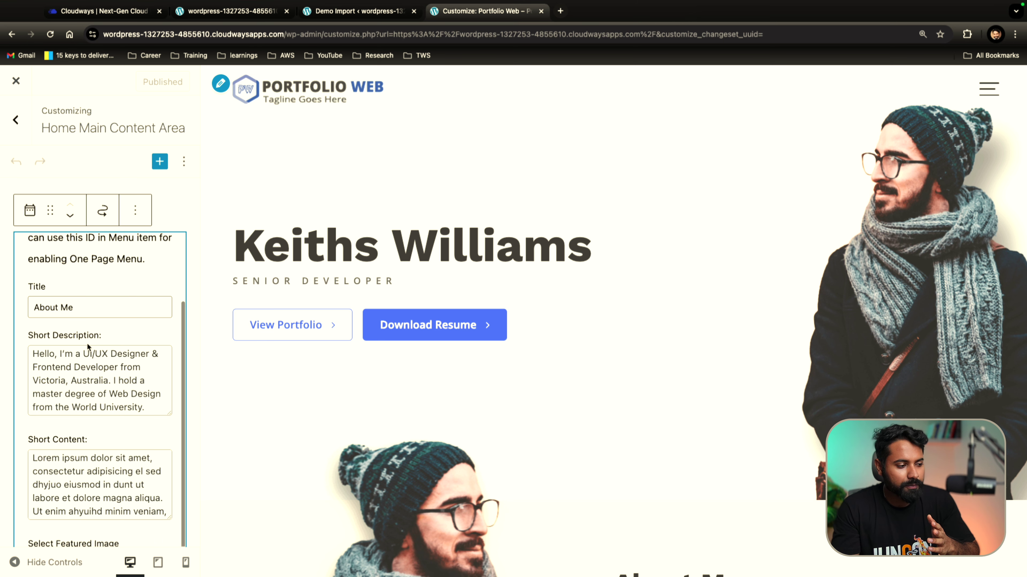
# Replace the About Me short description after "Hello," with the owner's full name and "Subscribe kar do", and check it in the preview
pyautogui.moveTo(60, 354); pyautogui.dragTo(109, 380)
pyautogui.keyDown('shift'); pyautogui.click(156, 407); pyautogui.keyUp('shift')
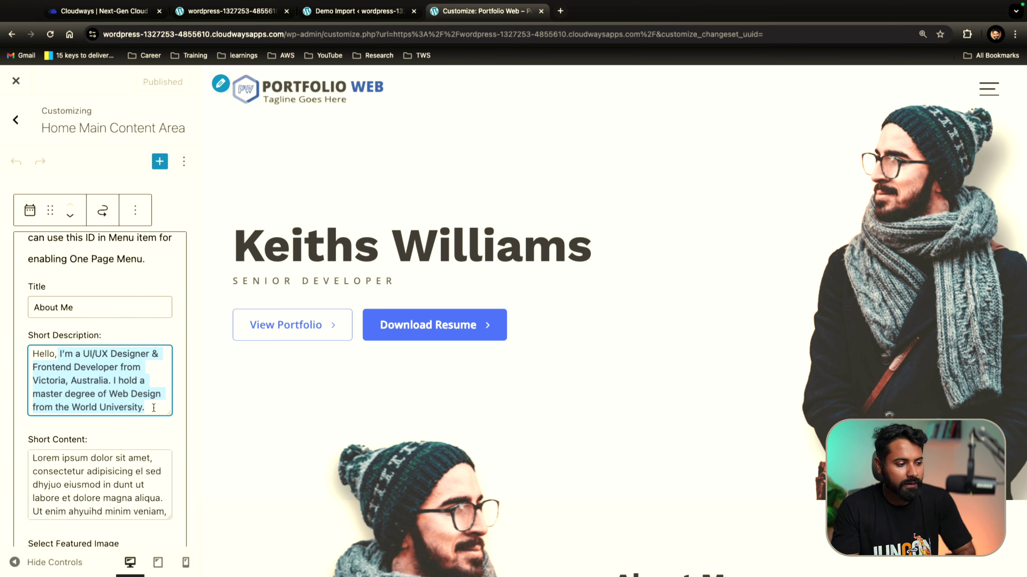
pyautogui.press('BackSpace')
pyautogui.write('Shubham Londhe')
pyautogui.press('Return')
pyautogui.press('Return')
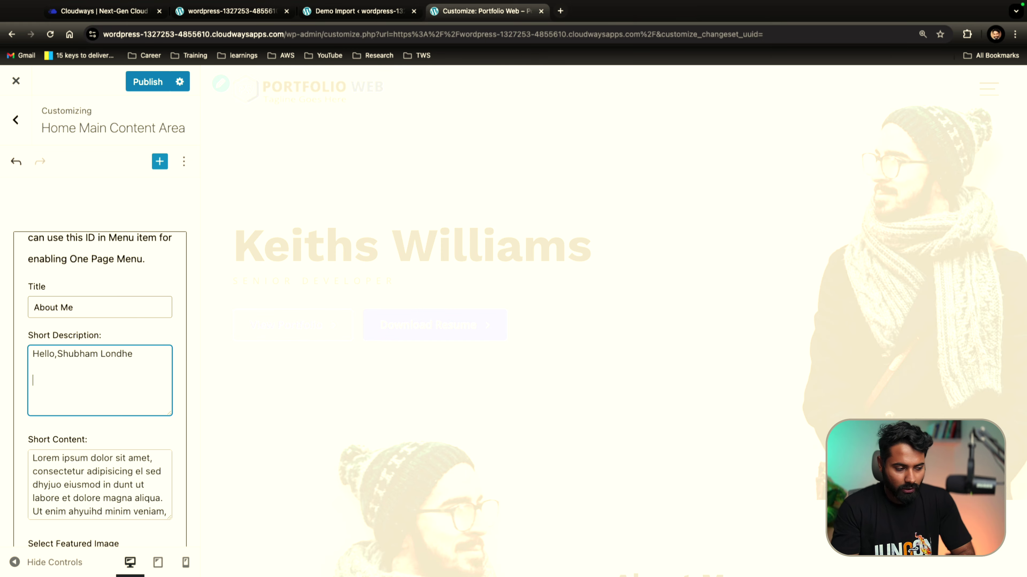
pyautogui.write('Subscribe kar do')
pyautogui.scroll(-5, 624, 341)
pyautogui.scroll(-5, 672, 425)
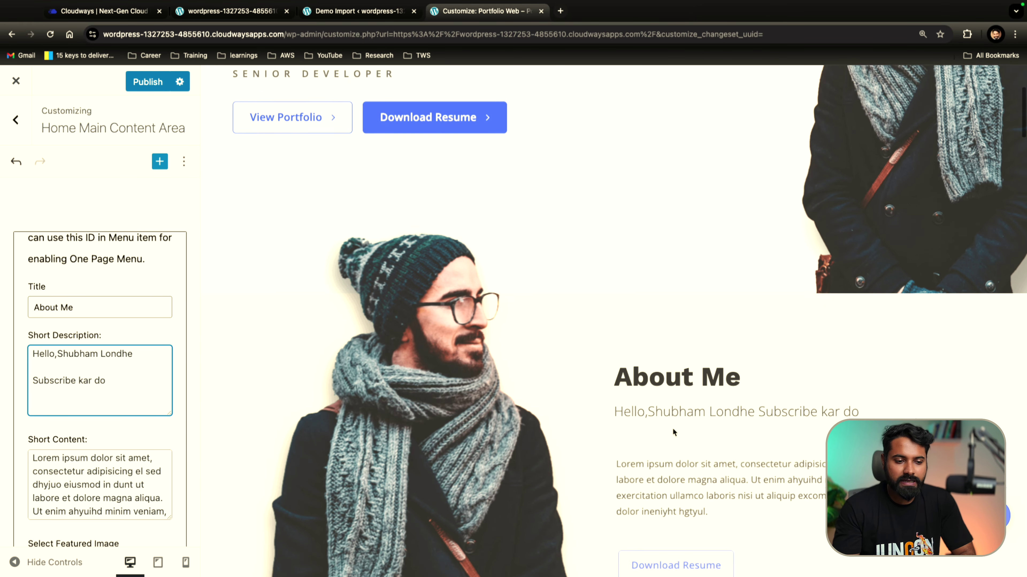
# Open the My Skills section and set the first skill, Php Coding, to 80 percent
pyautogui.scroll(-15, 150, 385)
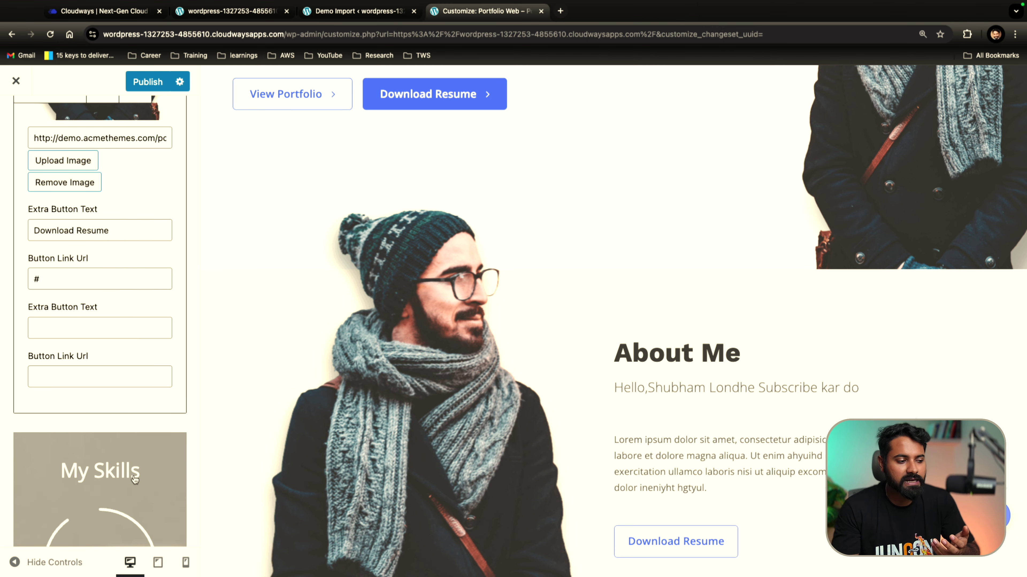
pyautogui.scroll(-6, 98, 409)
pyautogui.click(101, 412)
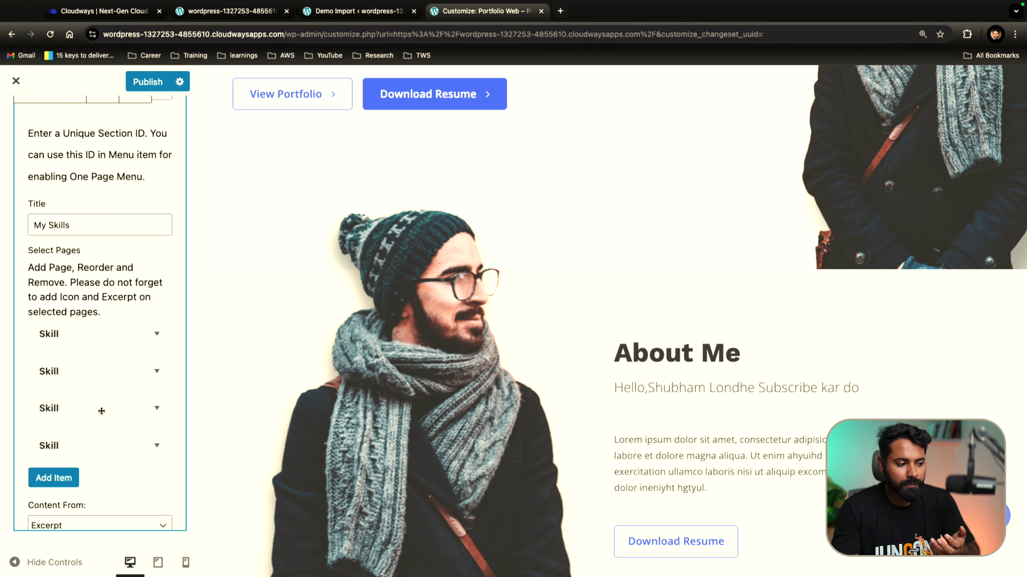
pyautogui.click(133, 334)
pyautogui.click(121, 367)
pyautogui.click(111, 381)
pyautogui.click(101, 415)
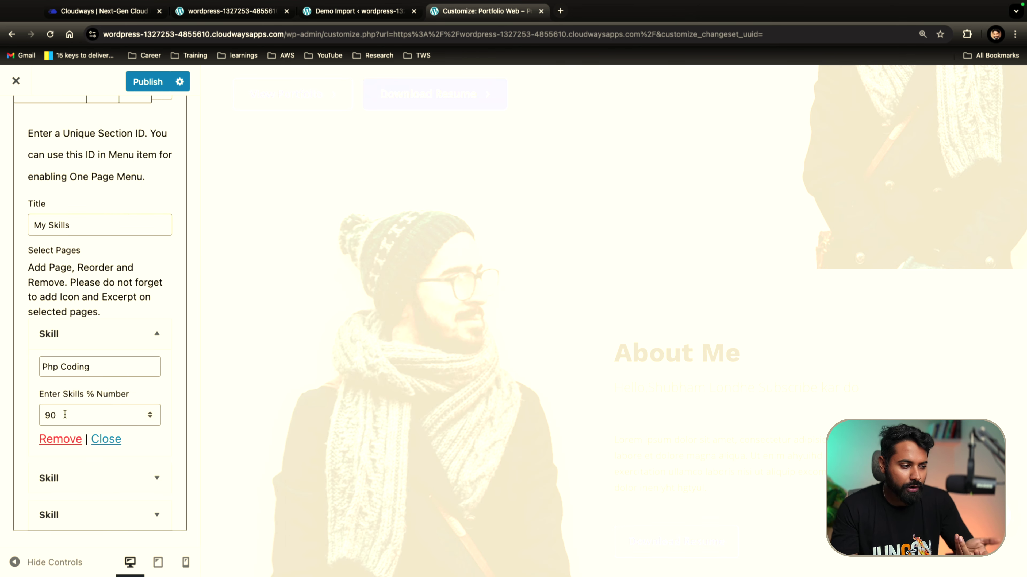
pyautogui.press('BackSpace')
pyautogui.press('BackSpace')
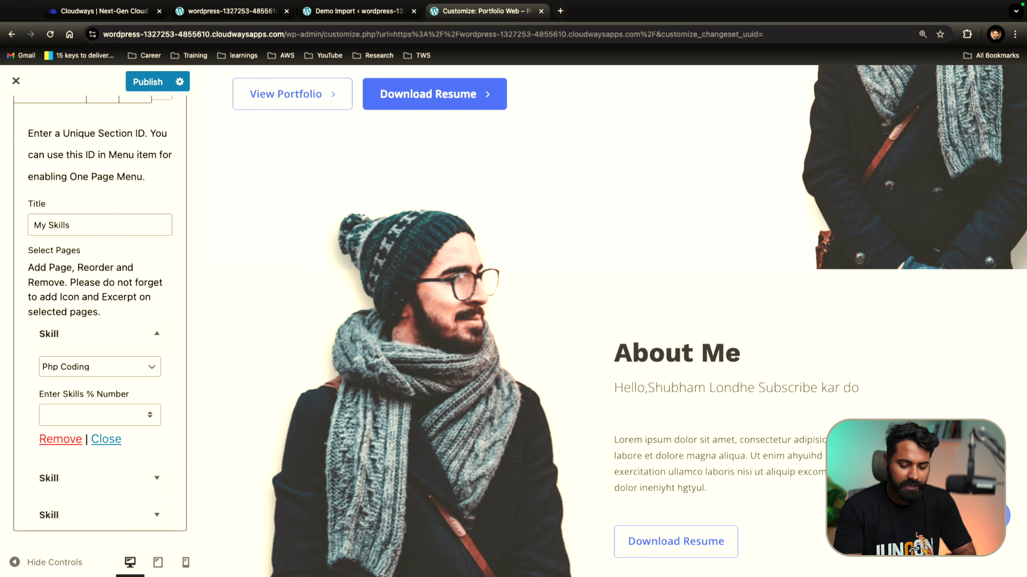
pyautogui.write('80')
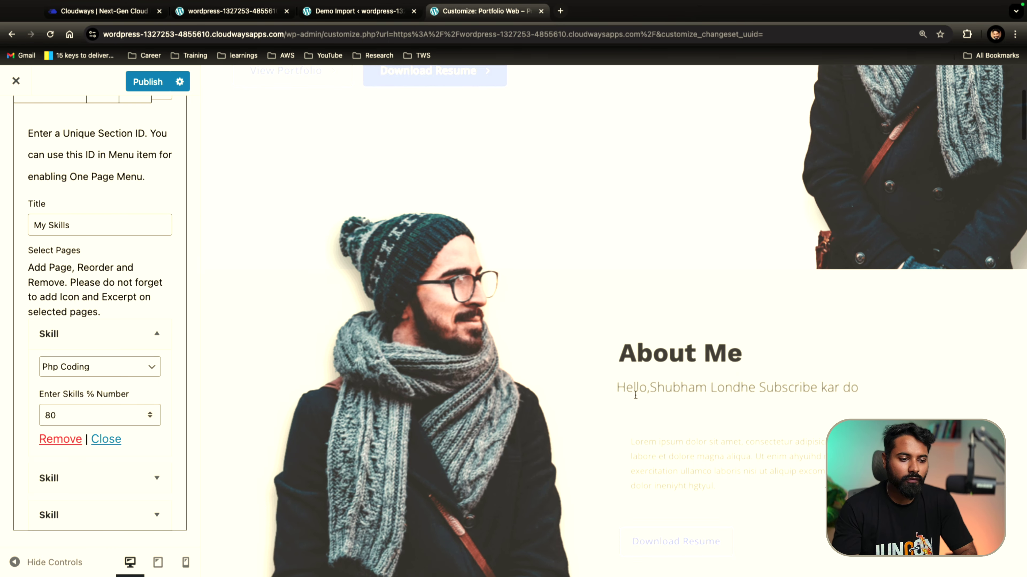
pyautogui.scroll(-1, 120, 340)
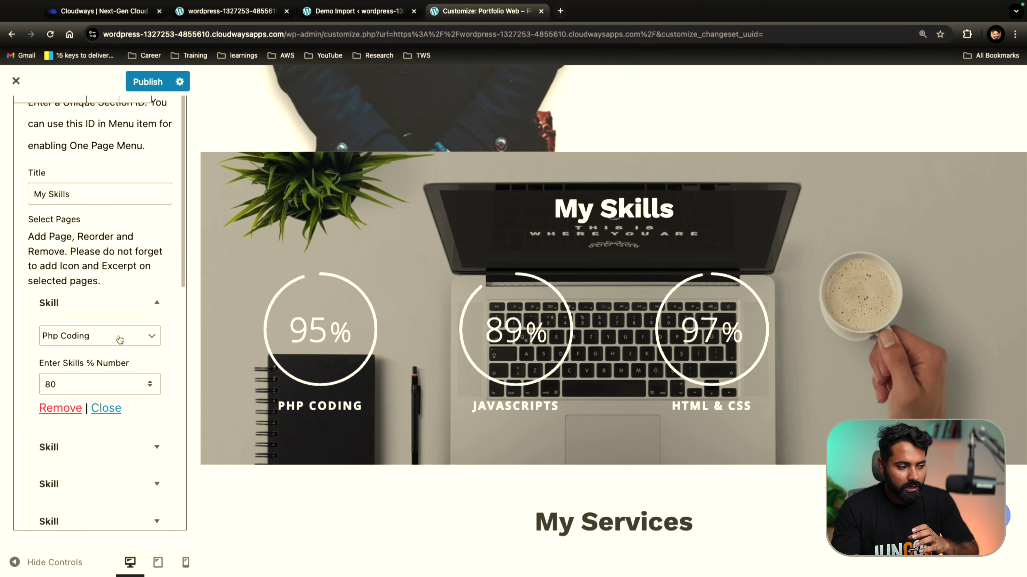
# Change the first skill's page from Php Coding to Portfolio
pyautogui.click(120, 340)
pyautogui.click(108, 350)
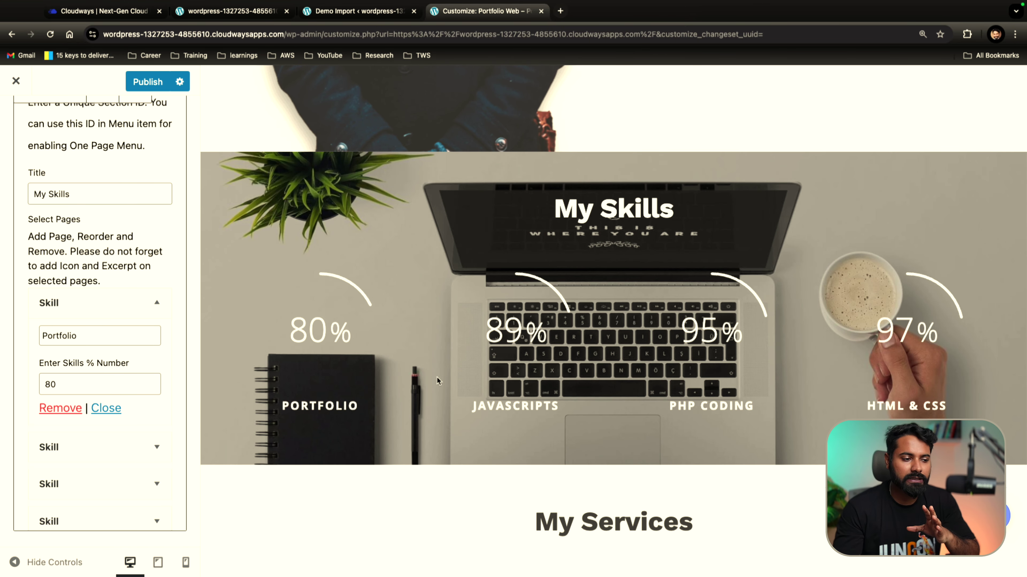
pyautogui.scroll(10, 485, 382)
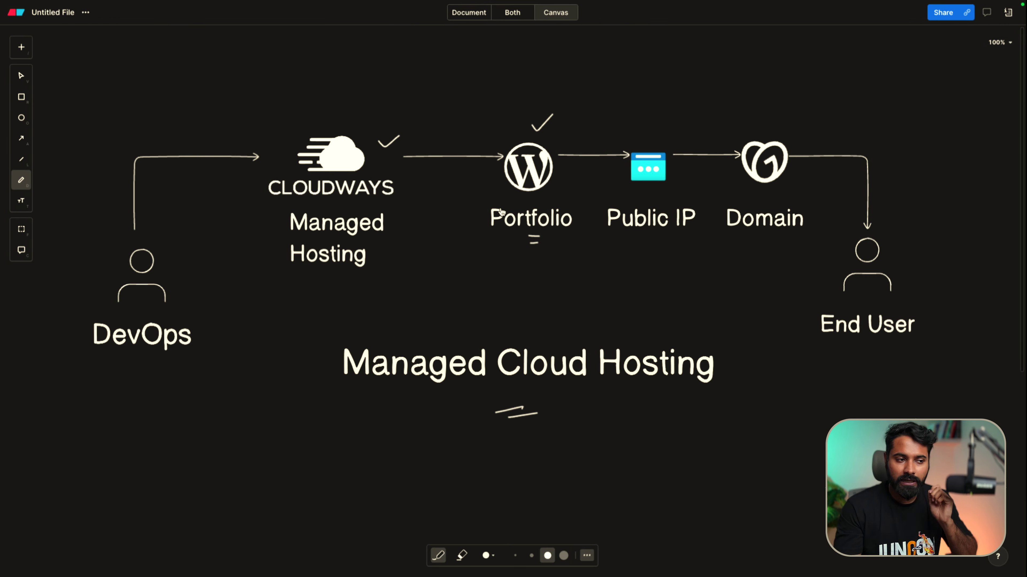
# Switch to the Managed Cloud Hosting diagram and draw short pen marks beneath the Portfolio, Public IP and Domain labels
pyautogui.moveTo(523, 244); pyautogui.dragTo(540, 249)
pyautogui.moveTo(646, 242)
pyautogui.mouseDown()
pyautogui.moveTo(657, 233)
pyautogui.moveTo(656, 254)
pyautogui.mouseUp()
pyautogui.moveTo(746, 234); pyautogui.dragTo(751, 243)
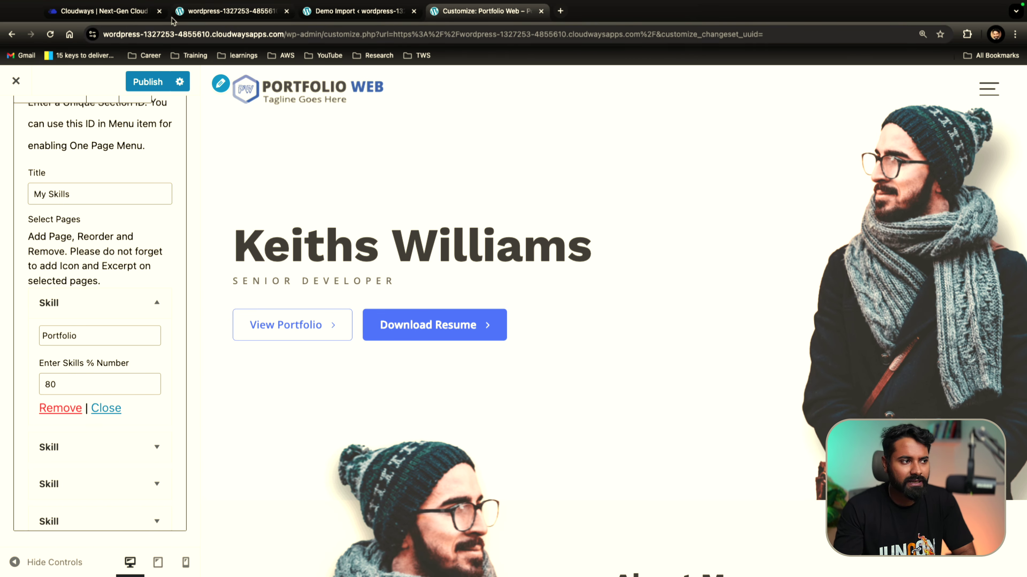
# Return to Cloudways and open Domain Management for the portfolio application
pyautogui.click(112, 12)
pyautogui.scroll(-3, 471, 301)
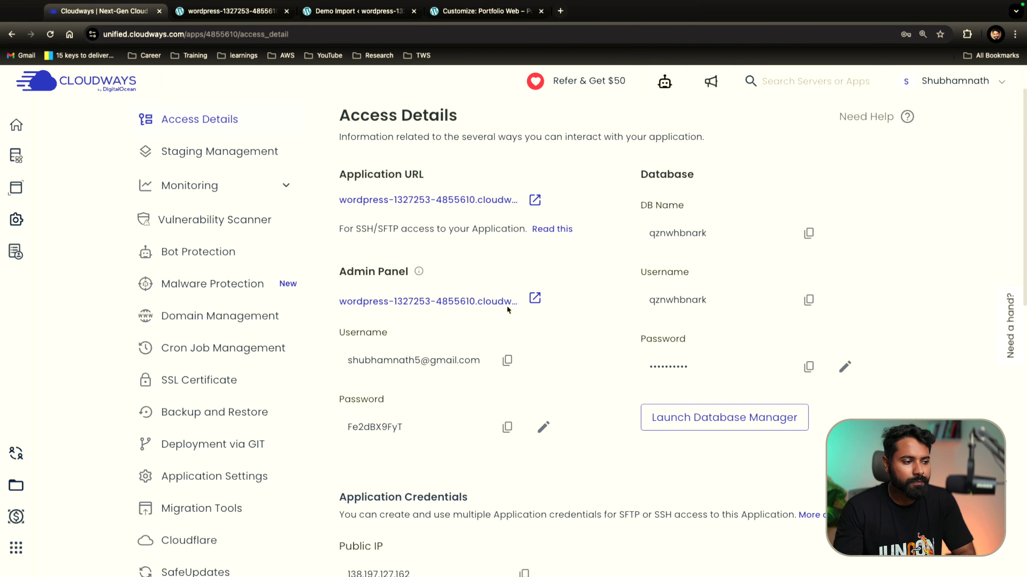
pyautogui.scroll(1, 225, 110)
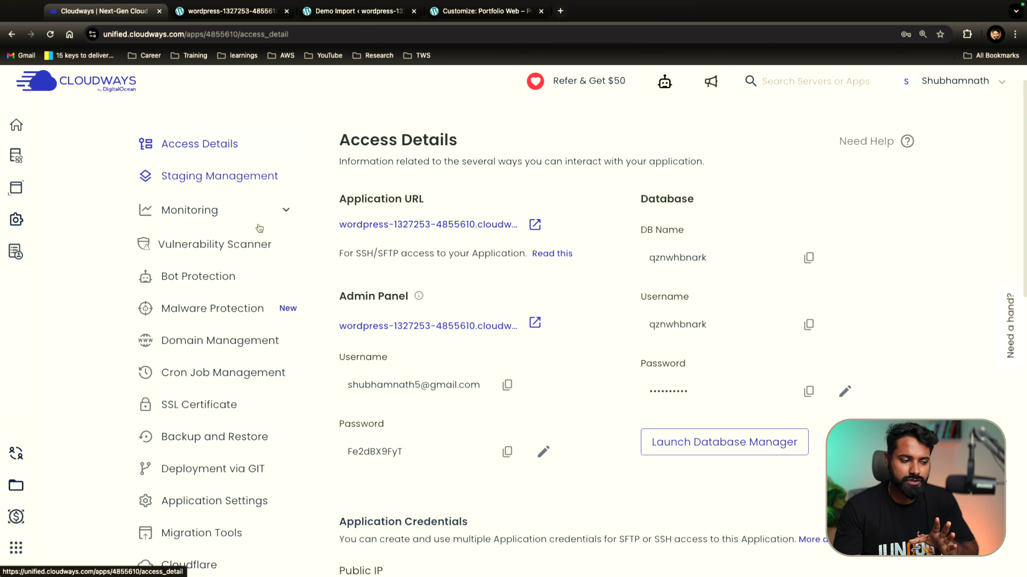
pyautogui.scroll(-1, 214, 243)
pyautogui.click(216, 299)
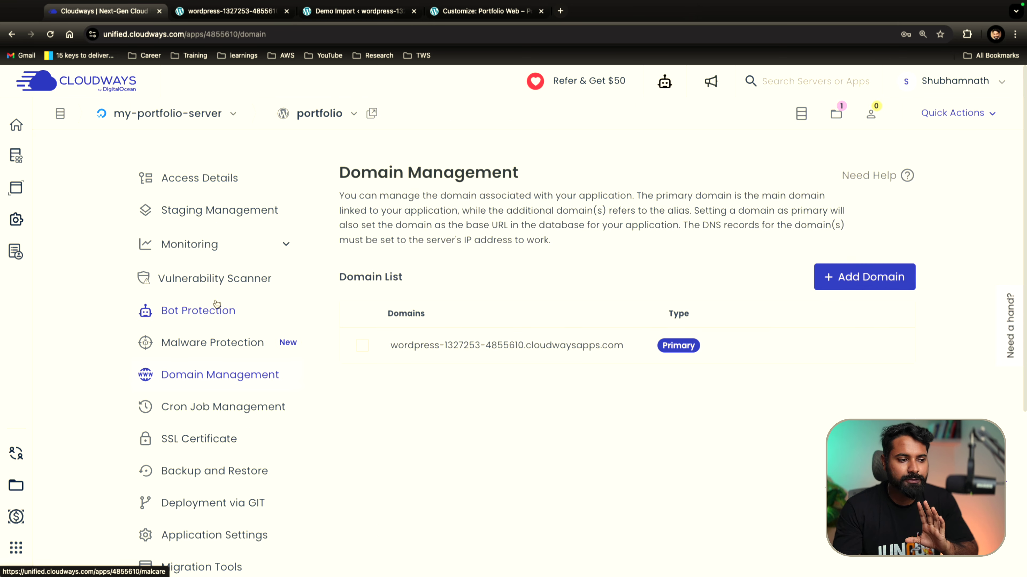
pyautogui.click(839, 283)
pyautogui.click(476, 274)
pyautogui.click(476, 274)
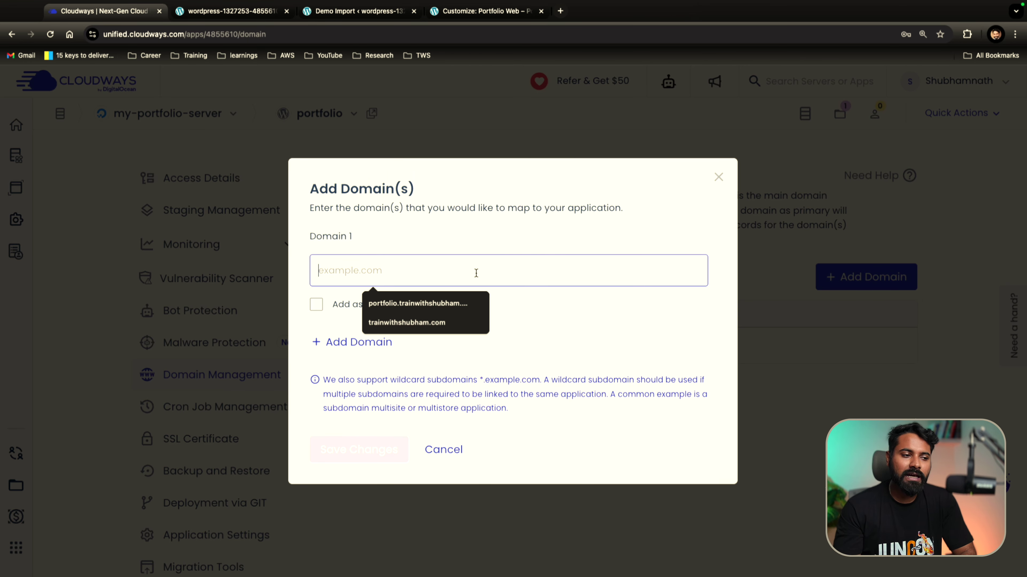
pyautogui.write('por')
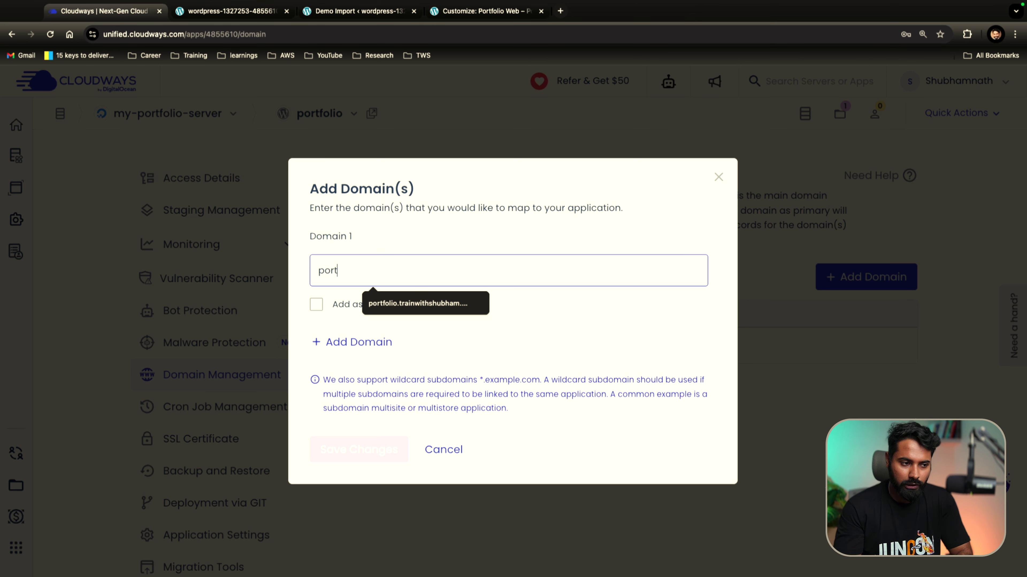
pyautogui.write('t')
pyautogui.press('Down')
pyautogui.press('Return')
pyautogui.moveTo(469, 270); pyautogui.dragTo(362, 274)
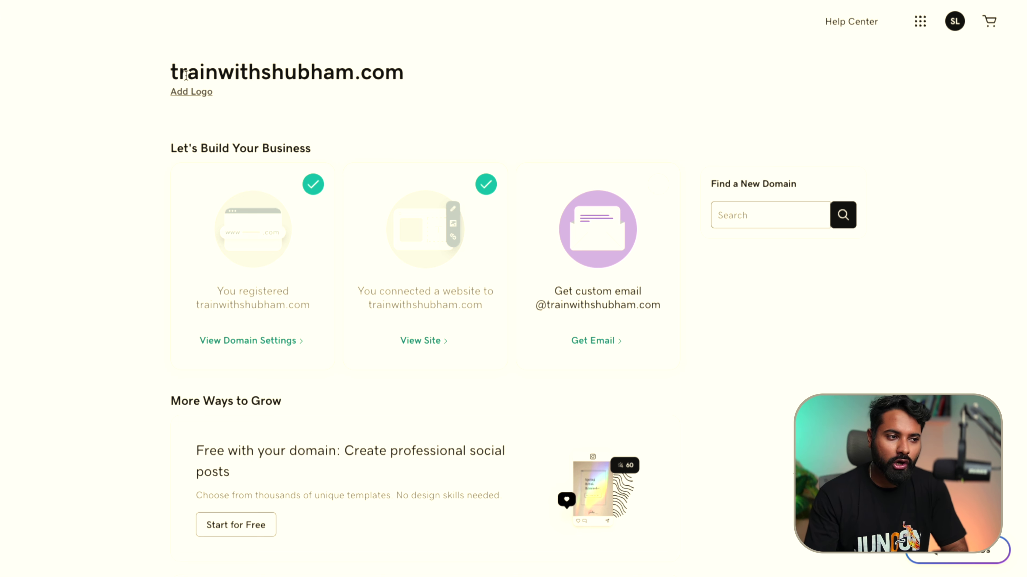
# Switch to the domain registrar and open the DNS records of trainwithshubham.com
pyautogui.moveTo(186, 75); pyautogui.dragTo(308, 75)
pyautogui.click(248, 340)
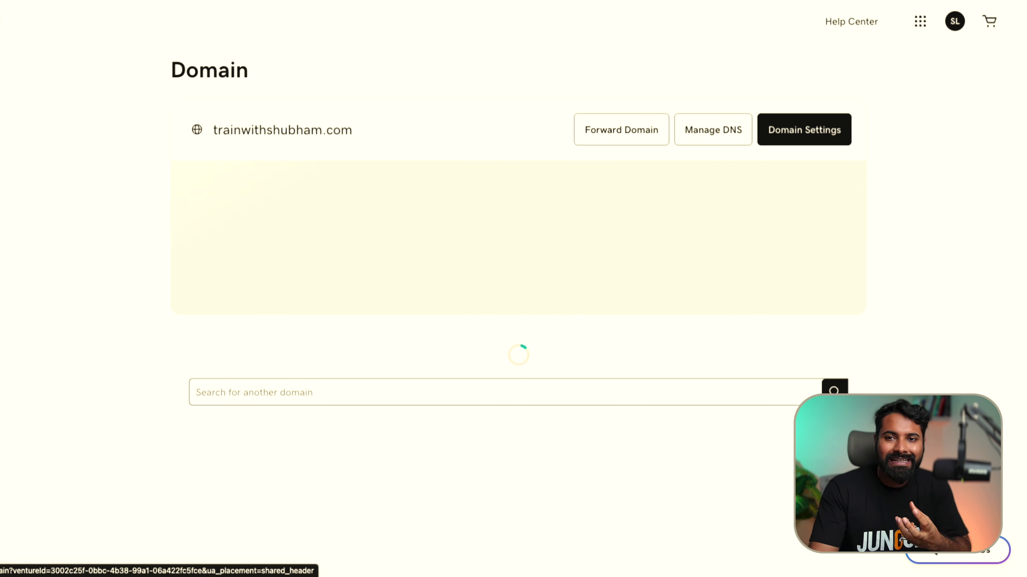
pyautogui.click(701, 130)
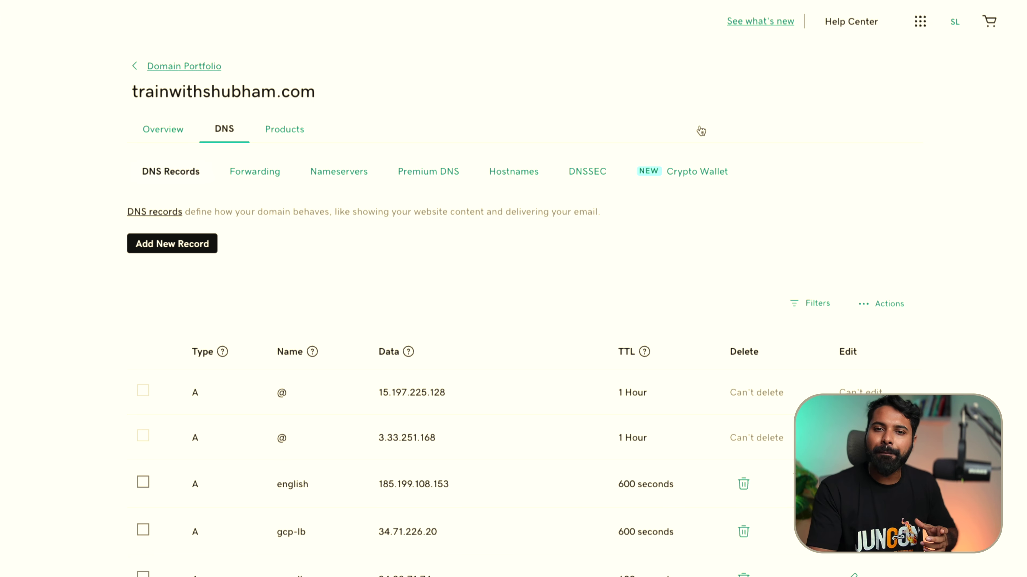
# Start a new DNS record of type A with the name portfolio
pyautogui.click(178, 248)
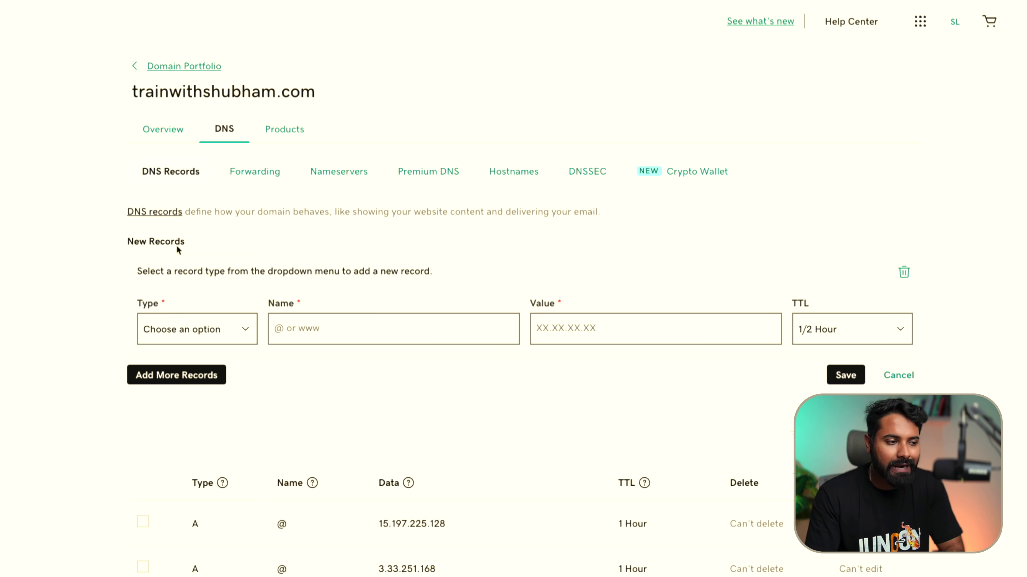
pyautogui.click(245, 331)
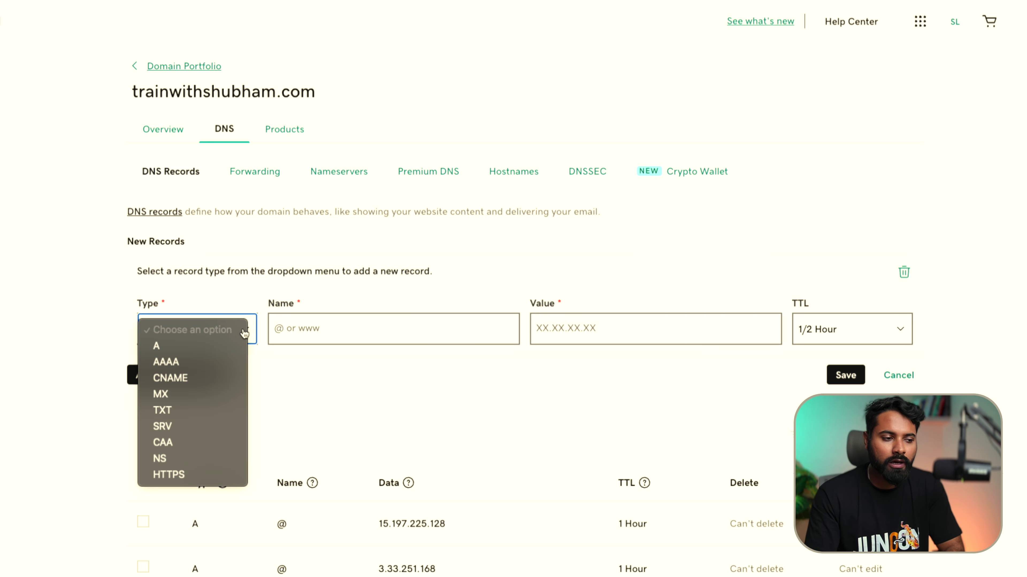
pyautogui.click(198, 346)
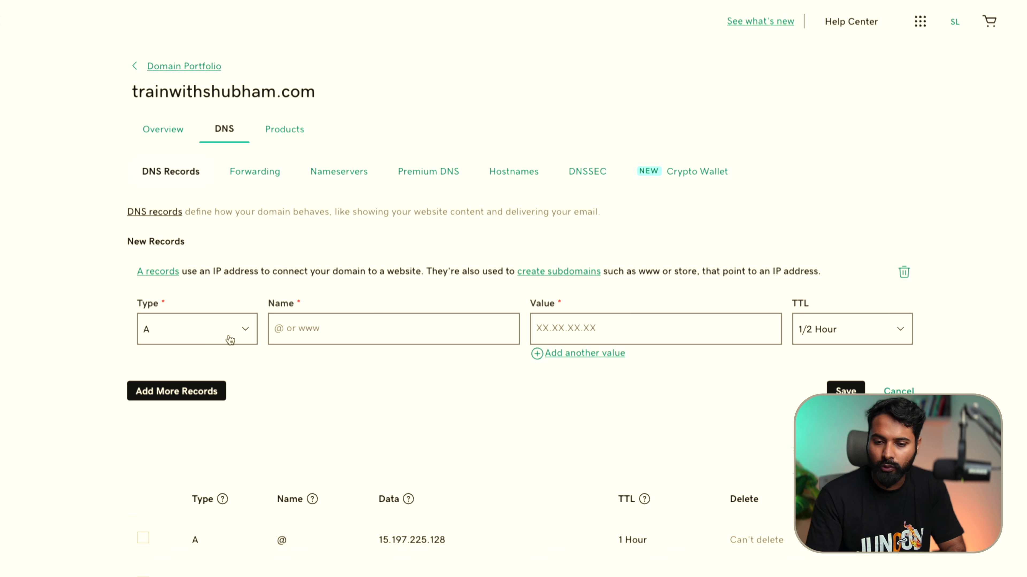
pyautogui.click(337, 326)
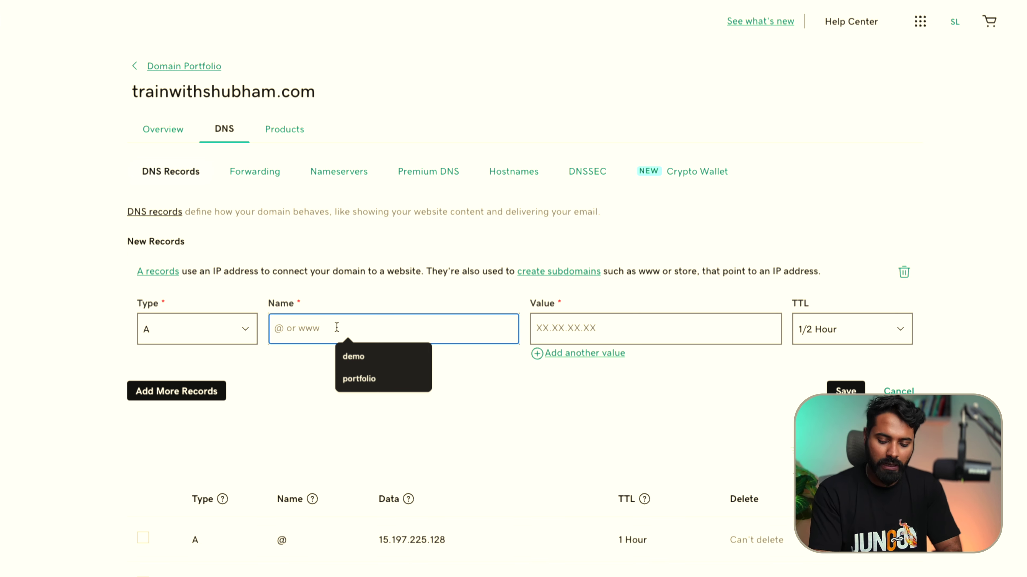
pyautogui.write('portfolio')
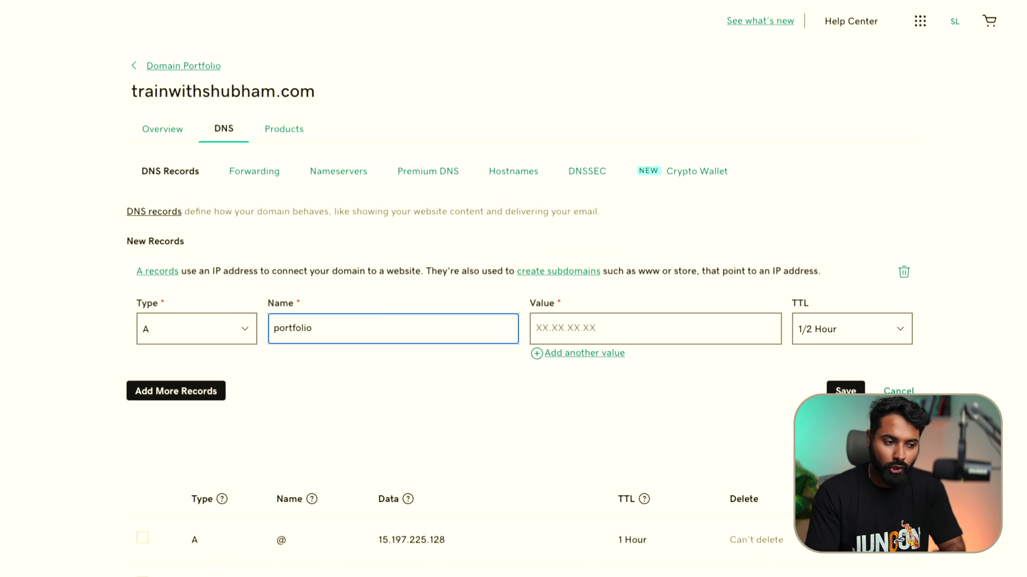
pyautogui.moveTo(316, 94); pyautogui.dragTo(155, 94)
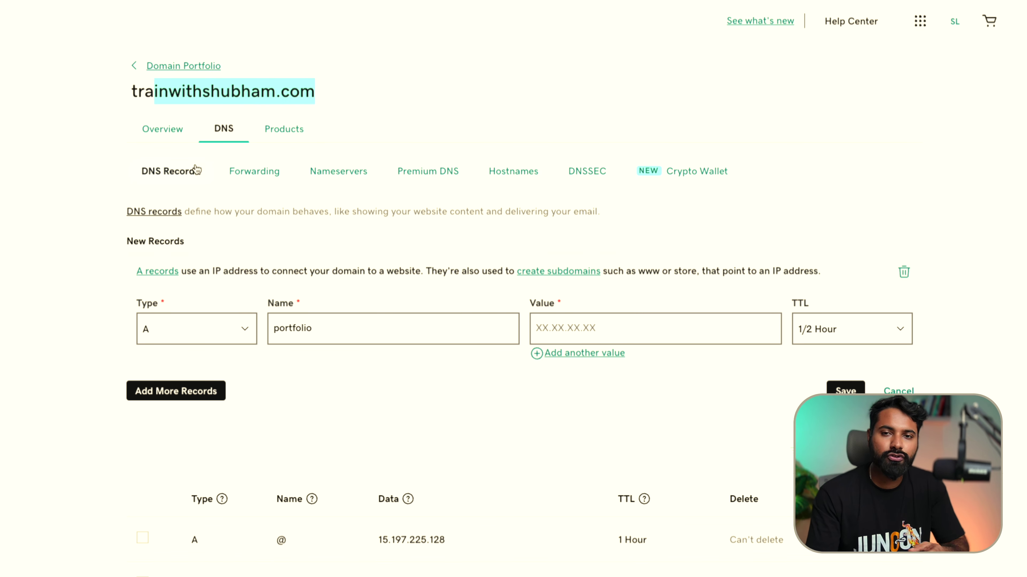
# Copy the application's public IP from its Cloudways access details and enter 138.197.127.162 as the A record's value
pyautogui.click(564, 331)
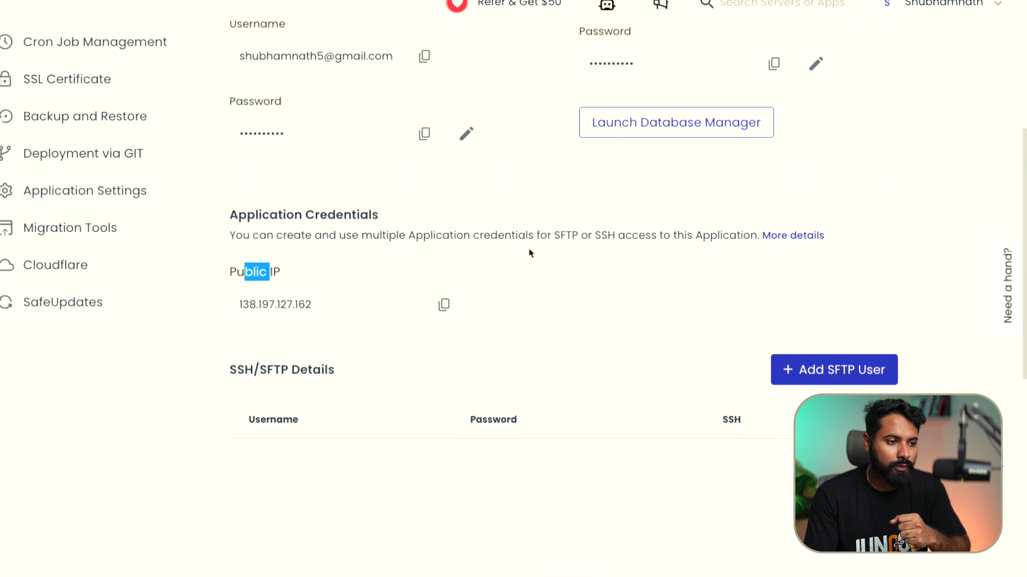
pyautogui.click(538, 259)
pyautogui.scroll(8, 550, 273)
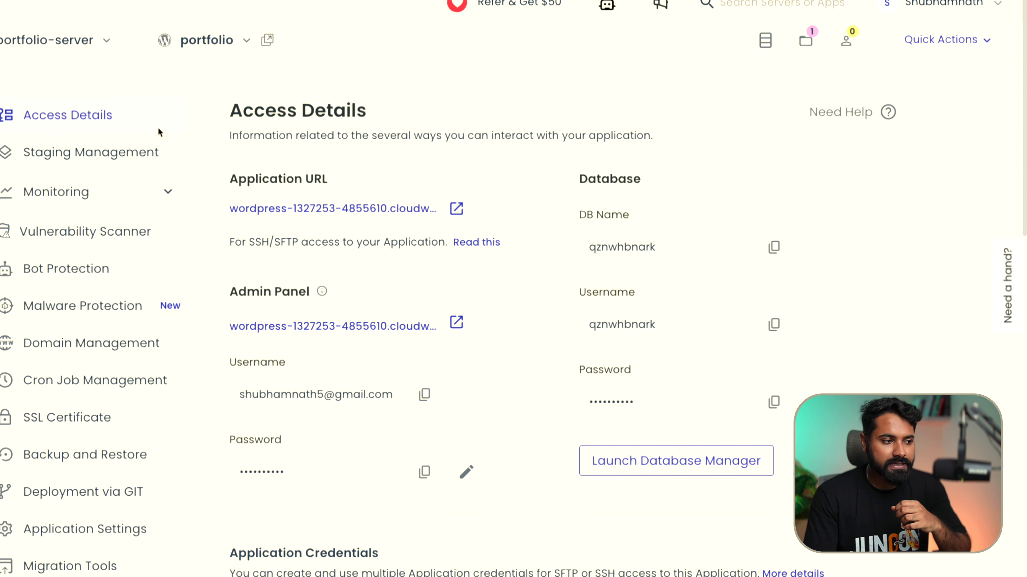
pyautogui.scroll(-8, 428, 230)
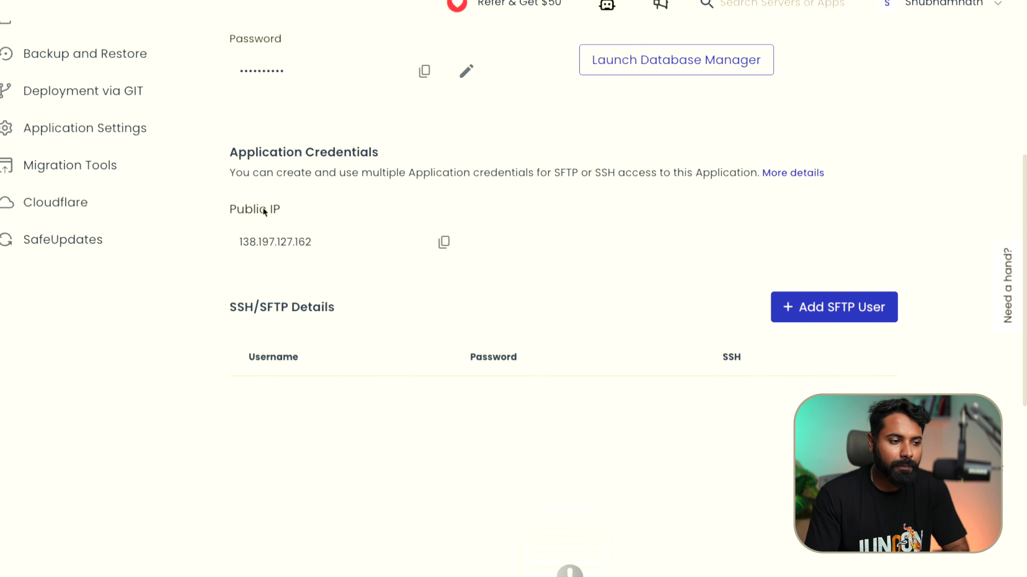
pyautogui.click(436, 247)
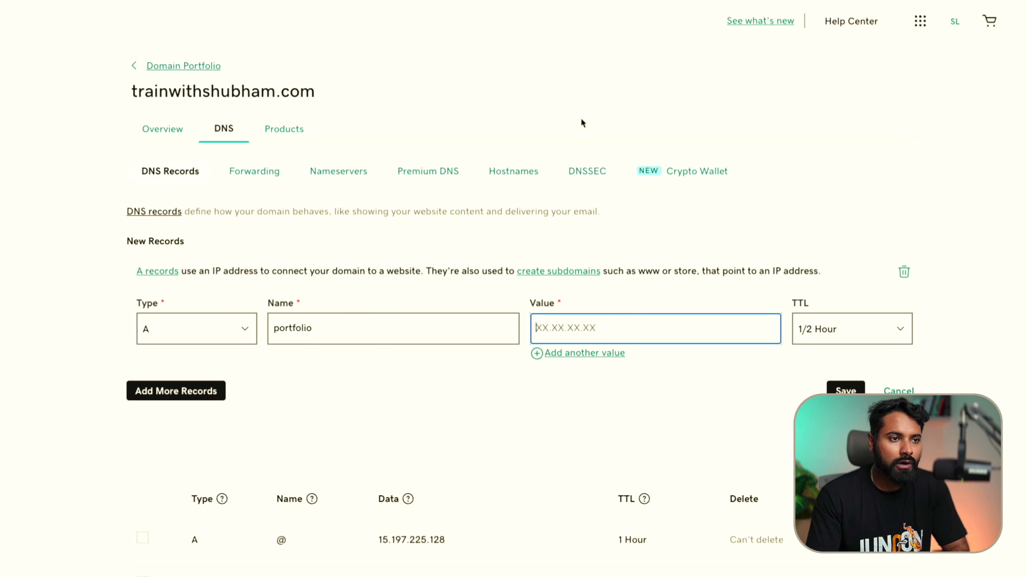
pyautogui.hotkey('ctrl', 'v')
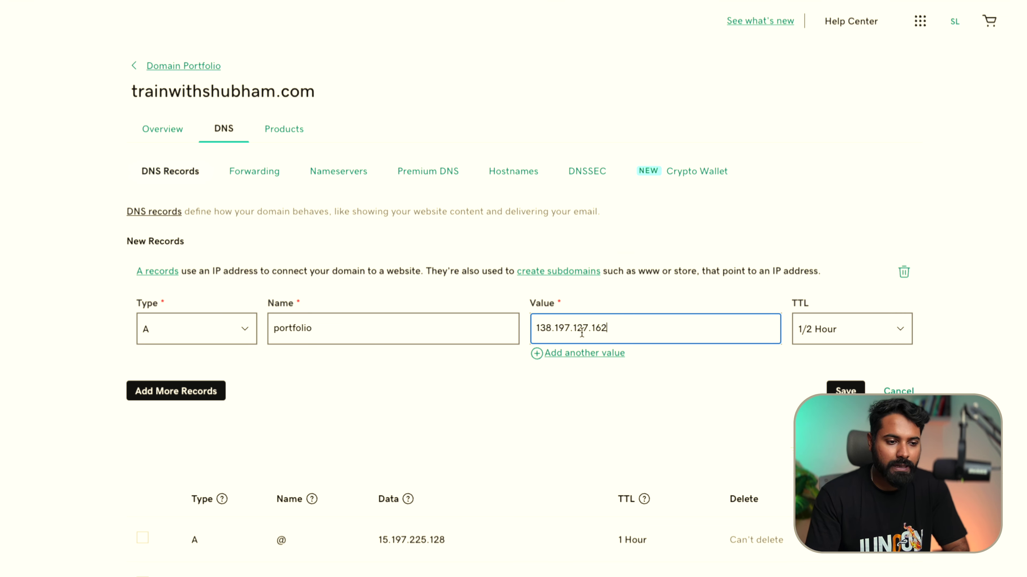
# Set the new record's TTL to a custom 600 seconds and save the record
pyautogui.click(840, 331)
pyautogui.click(843, 406)
pyautogui.click(831, 380)
pyautogui.write('600')
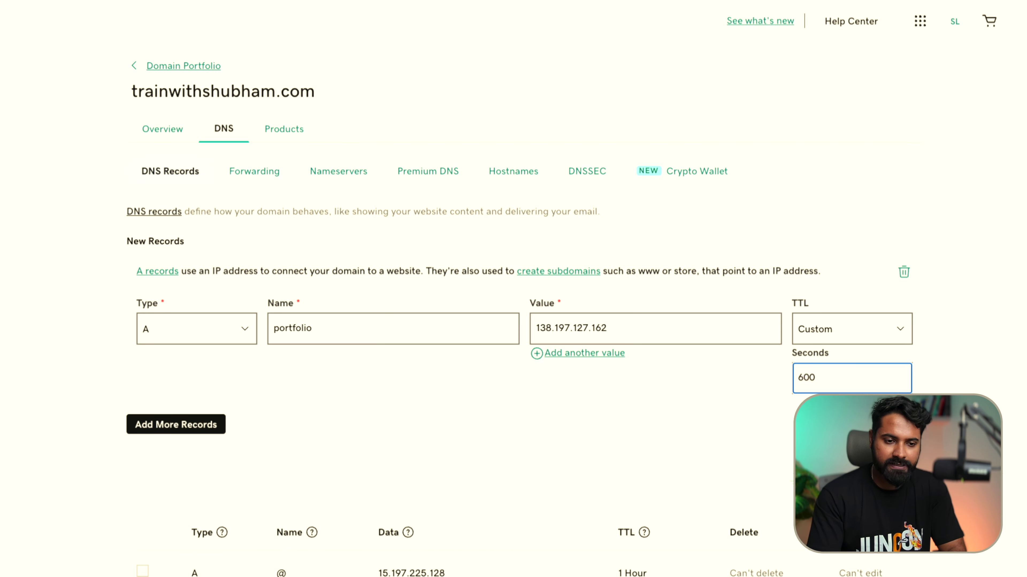
pyautogui.press('Return')
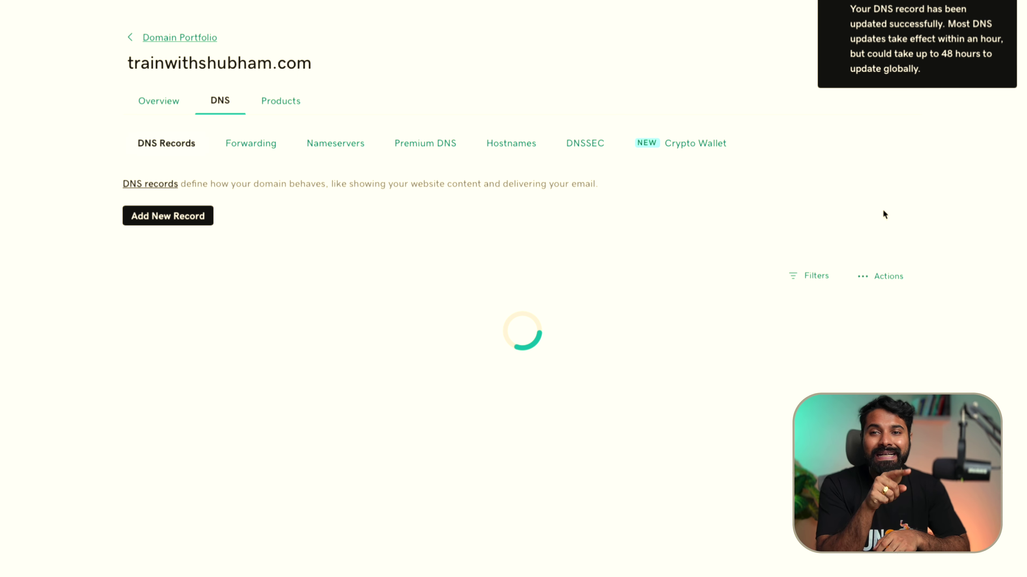
pyautogui.moveTo(850, 8); pyautogui.dragTo(920, 6)
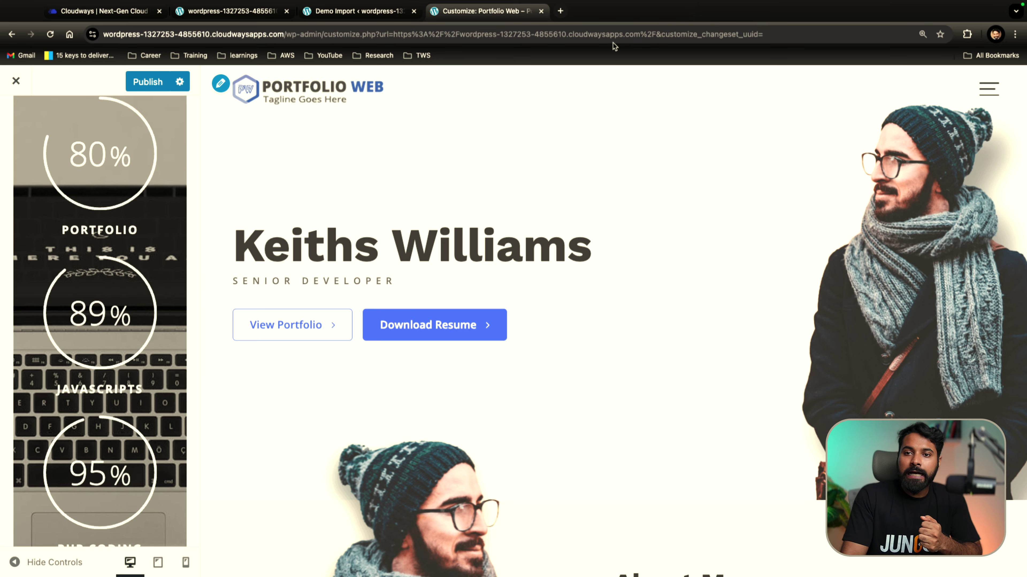
# Return to Cloudways, reopen the portfolio application's Domain Management and start adding a domain
pyautogui.click(130, 12)
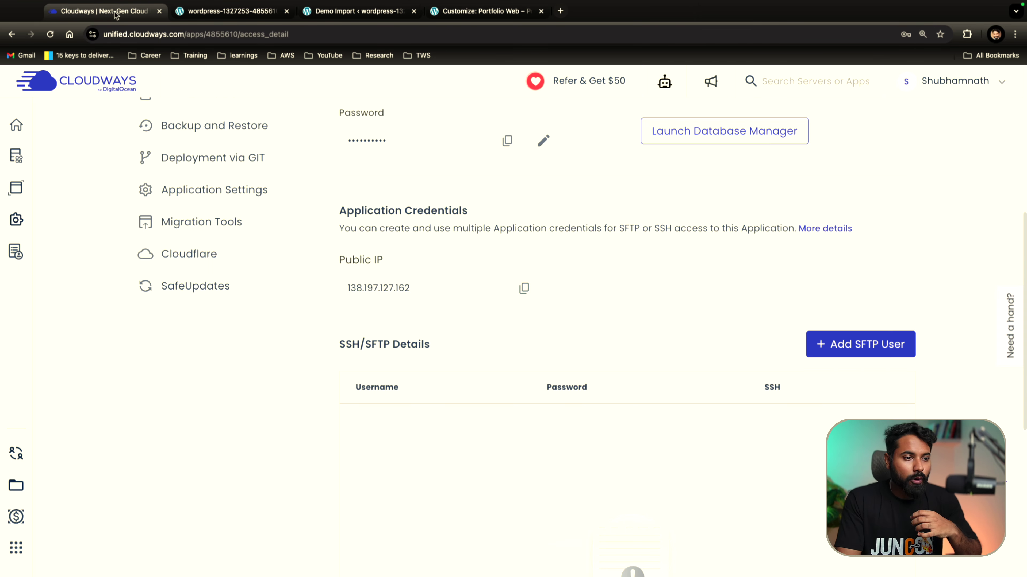
pyautogui.scroll(8, 477, 238)
pyautogui.scroll(-1, 502, 248)
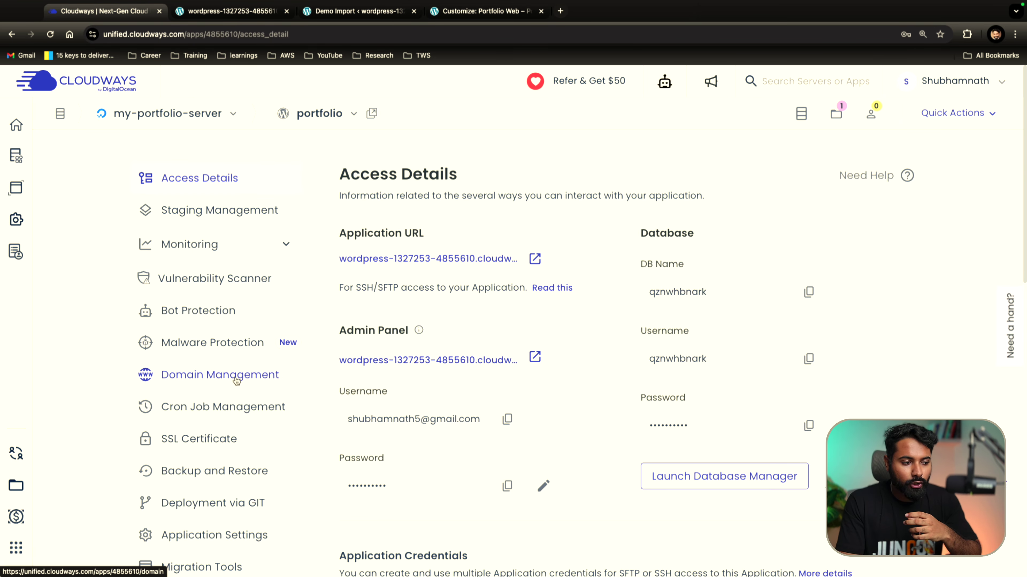
pyautogui.click(234, 377)
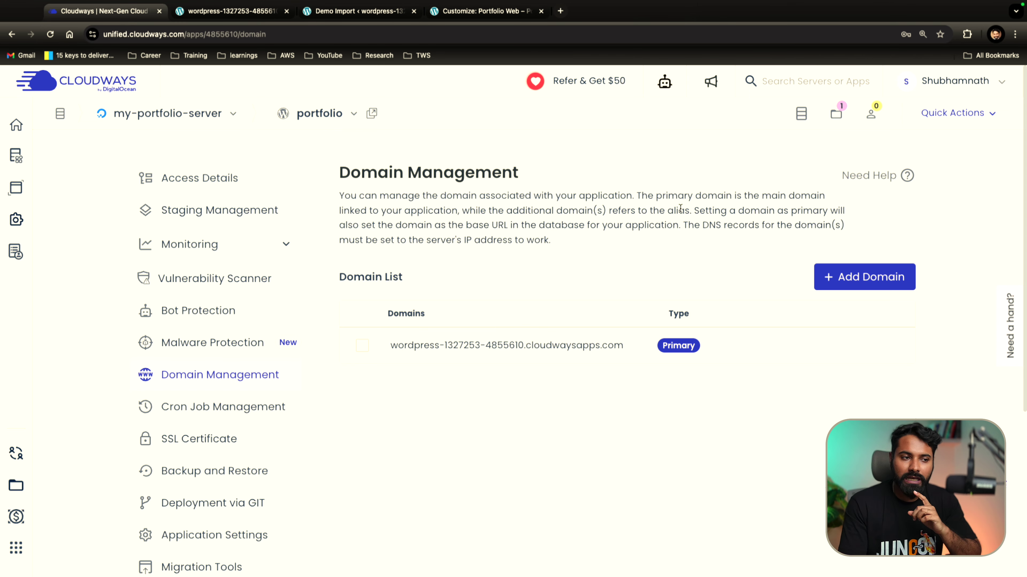
pyautogui.click(831, 280)
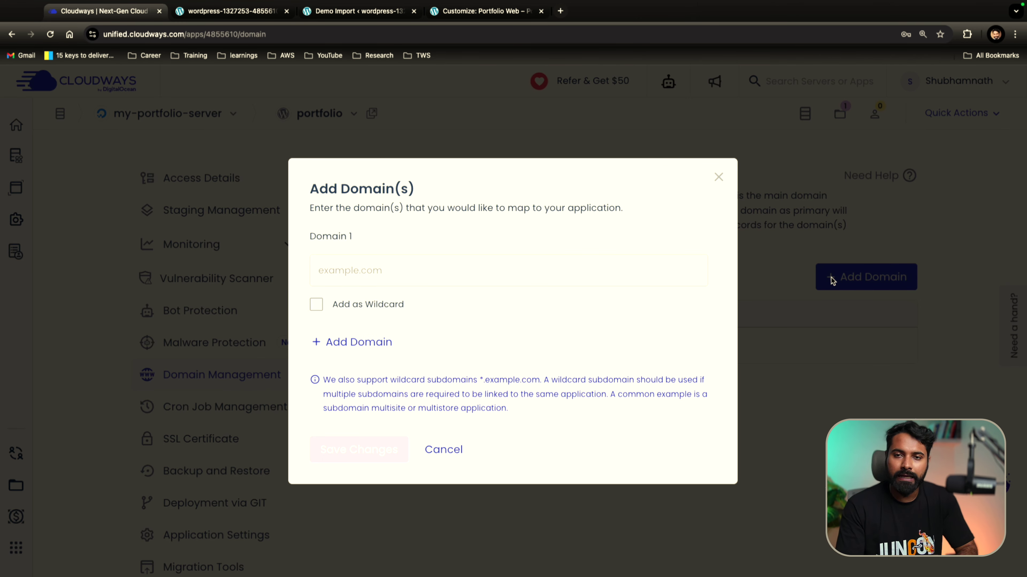
# Visit portfolio.trainwithshubham.com in a new browser tab to check whether the site loads
pyautogui.click(560, 11)
pyautogui.write('portfolio.trainwithshubham.com')
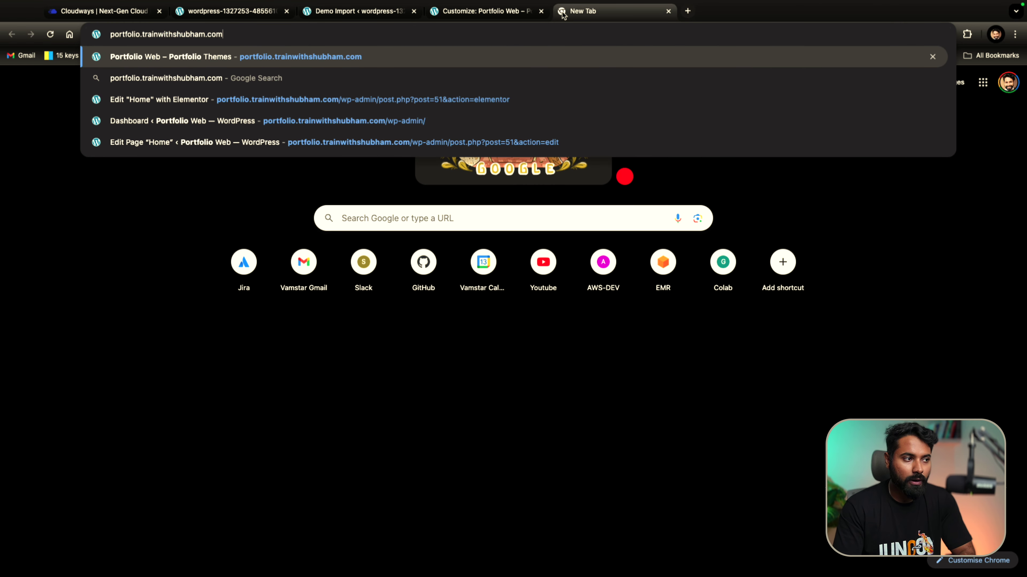
pyautogui.press('Return')
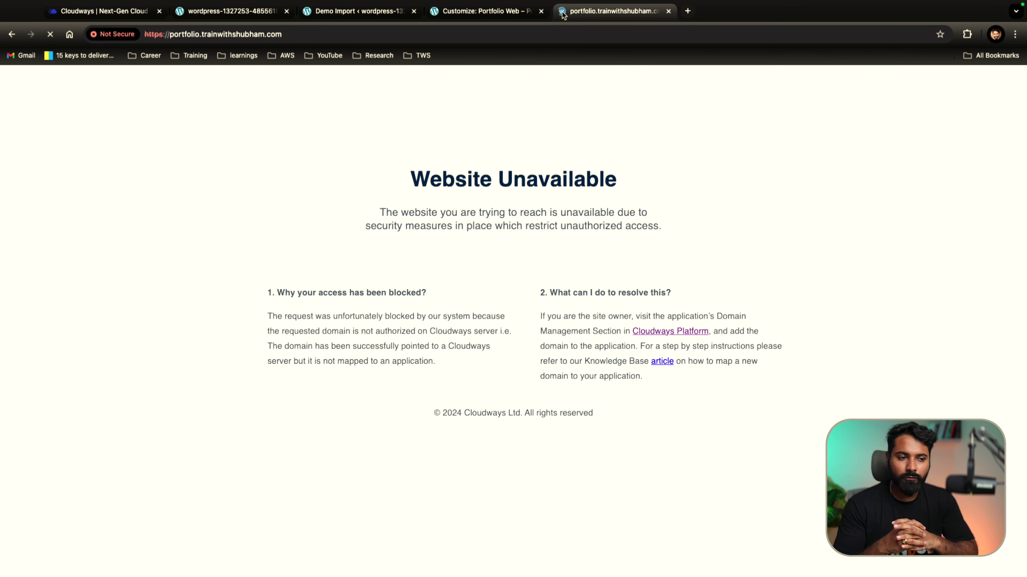
pyautogui.moveTo(441, 269); pyautogui.dragTo(596, 267)
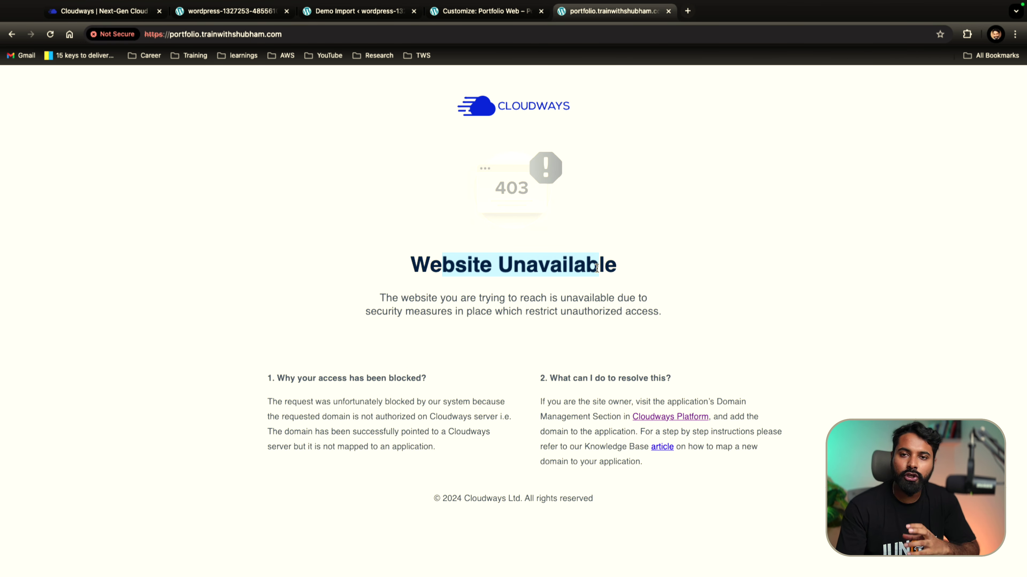
# Switch back to Cloudways, enter portfolio.trainwithshubham.com as the additional domain and save the changes
pyautogui.click(94, 12)
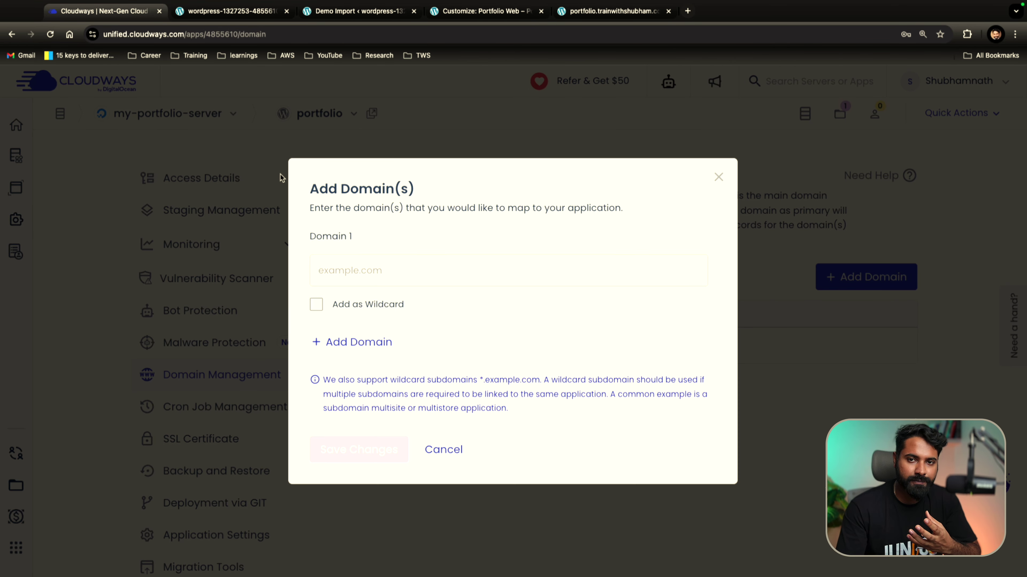
pyautogui.click(440, 273)
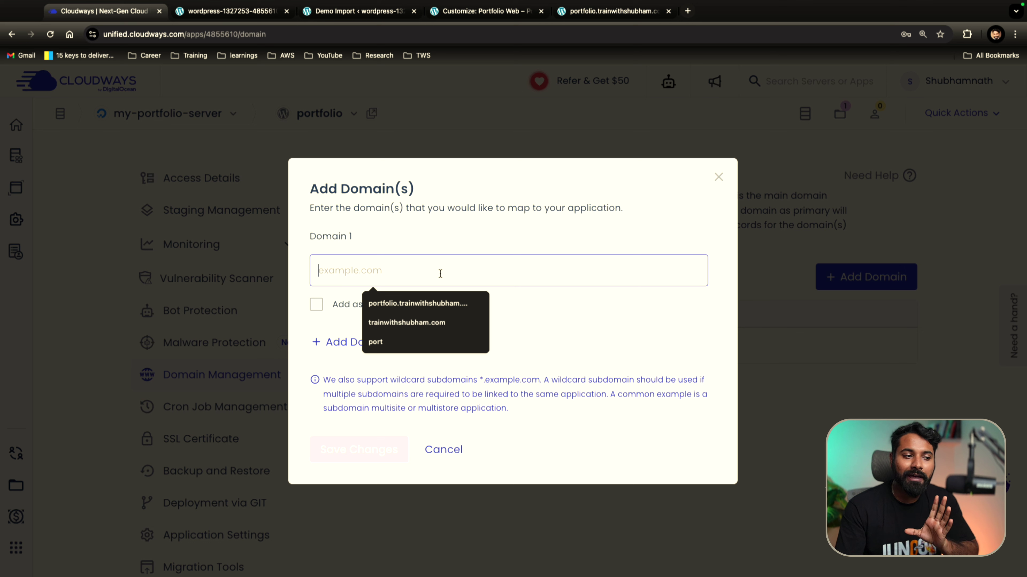
pyautogui.write('portfolio.tra')
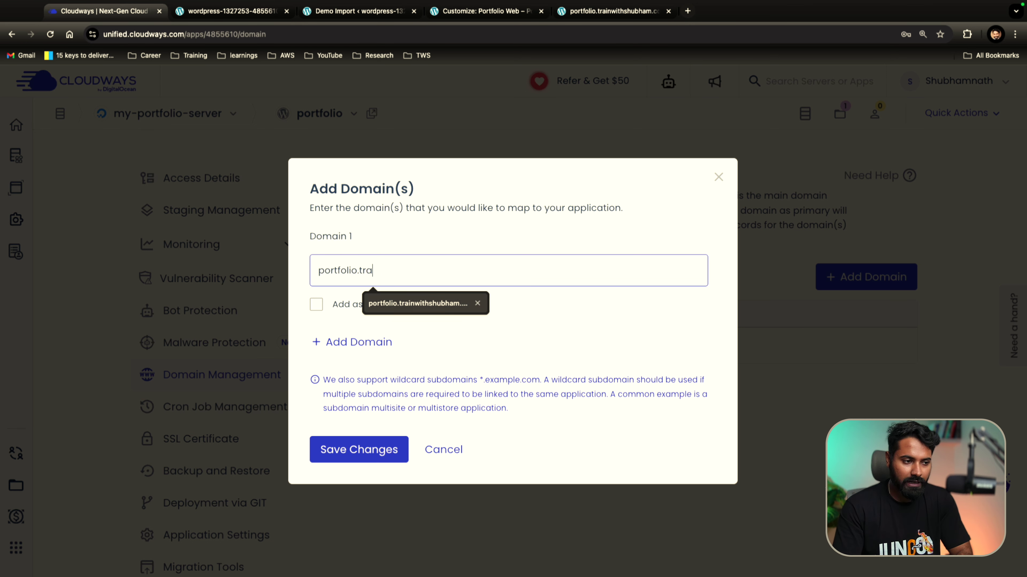
pyautogui.press('Down')
pyautogui.press('Return')
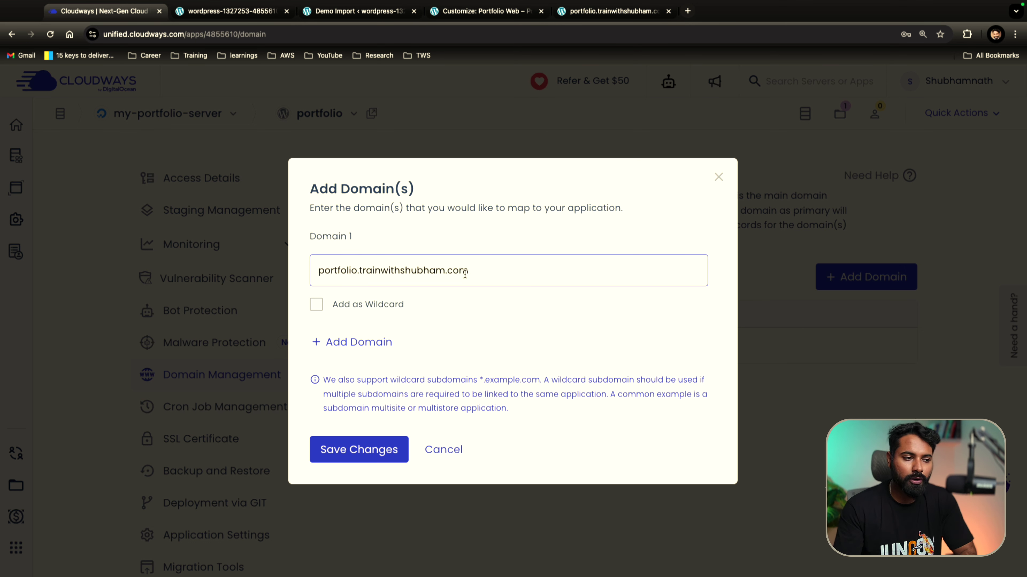
pyautogui.click(381, 441)
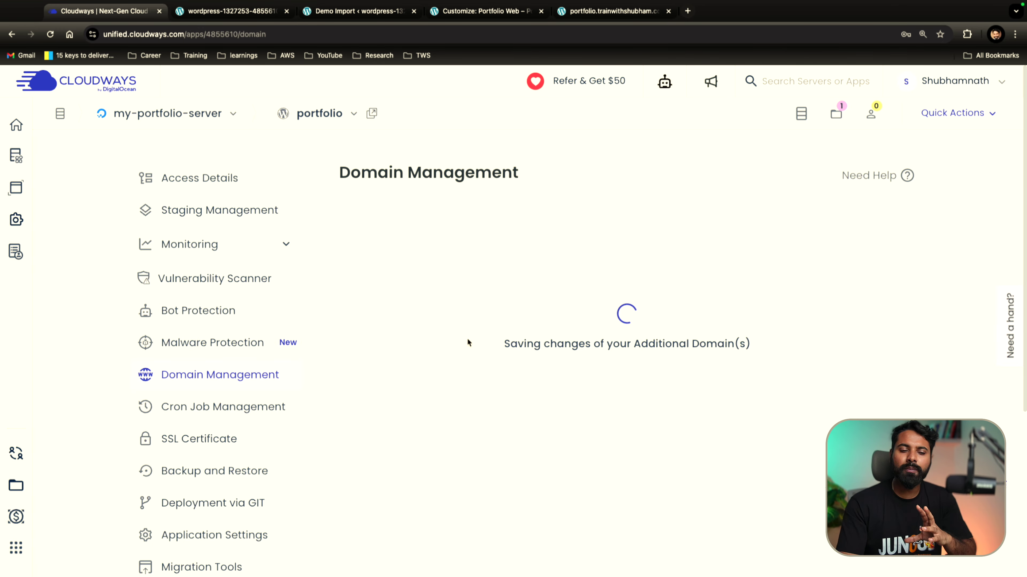
pyautogui.moveTo(510, 344); pyautogui.dragTo(728, 345)
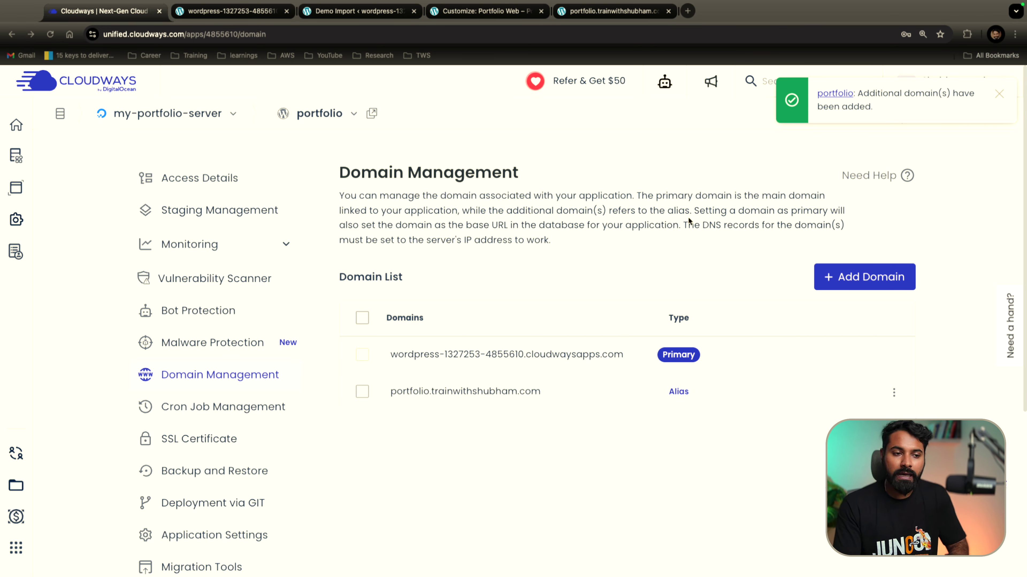
# Make portfolio.trainwithshubham.com the application's primary domain and confirm the change
pyautogui.moveTo(403, 392); pyautogui.dragTo(507, 392)
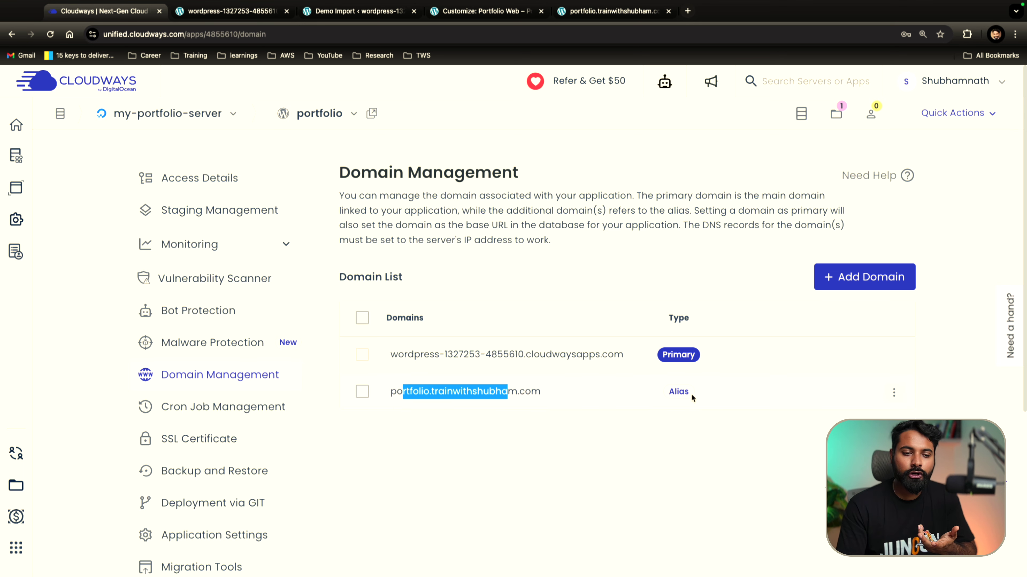
pyautogui.click(894, 394)
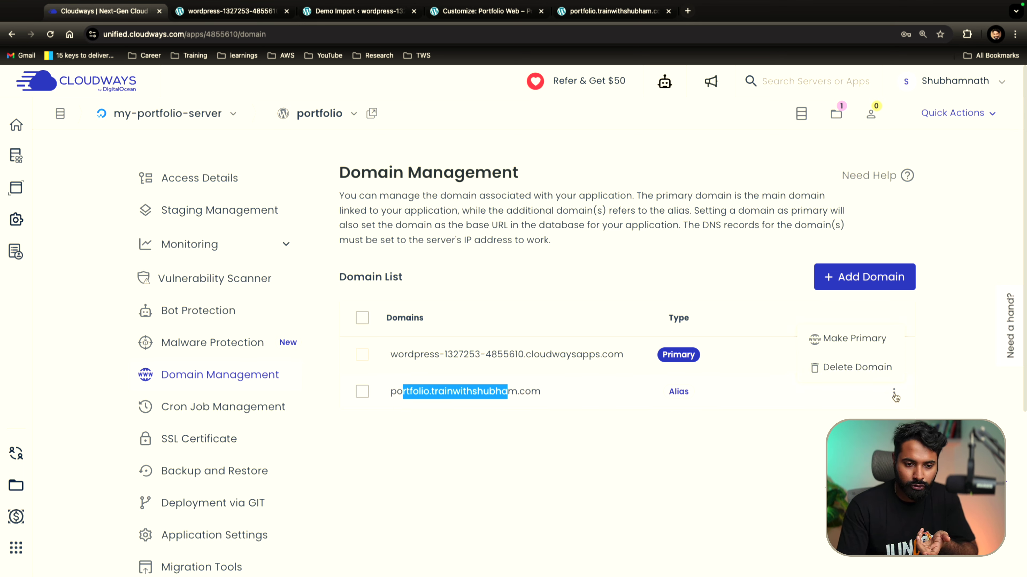
pyautogui.click(840, 339)
pyautogui.click(380, 385)
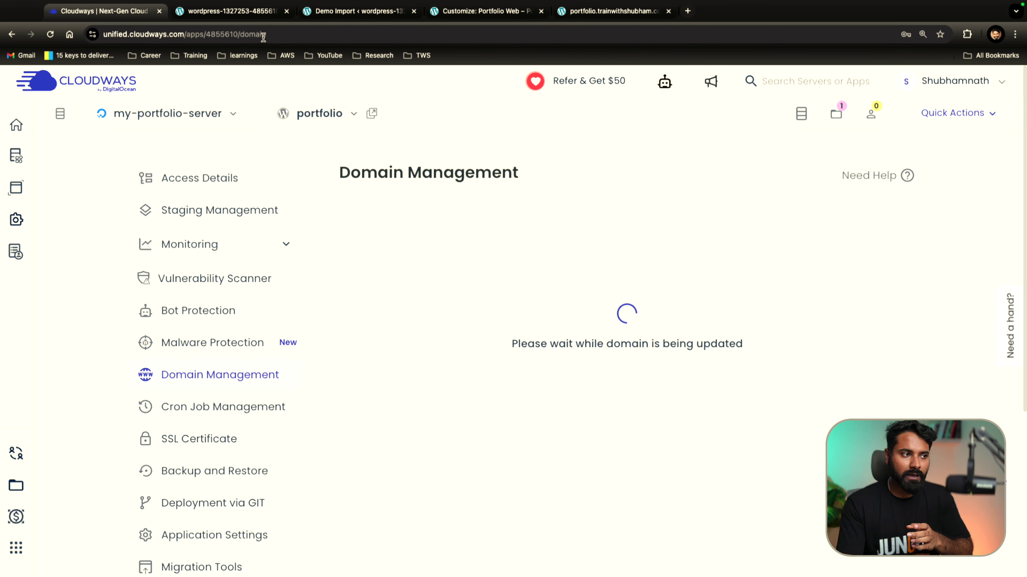
pyautogui.click(228, 11)
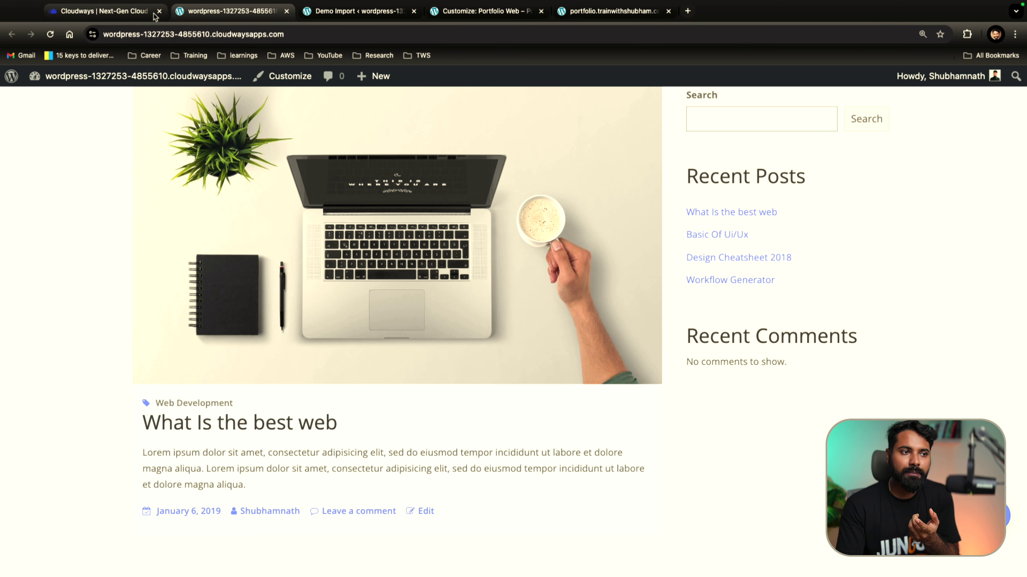
pyautogui.click(613, 11)
pyautogui.click(101, 11)
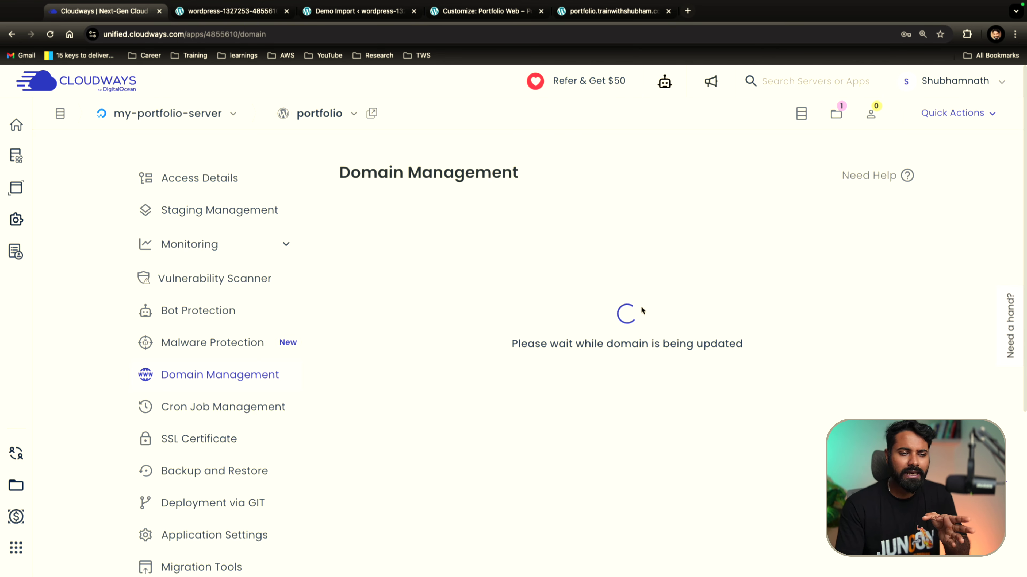
pyautogui.moveTo(535, 344); pyautogui.dragTo(630, 341)
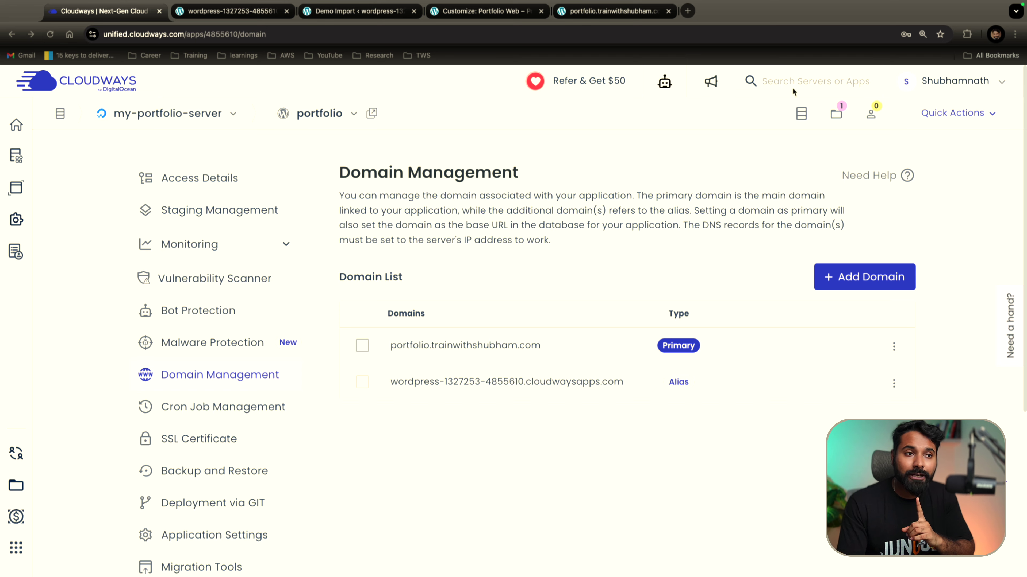
# Examine the portfolio site's home page at portfolio.trainwithshubham.com, including the About Me text, services and portfolio images
pyautogui.click(597, 15)
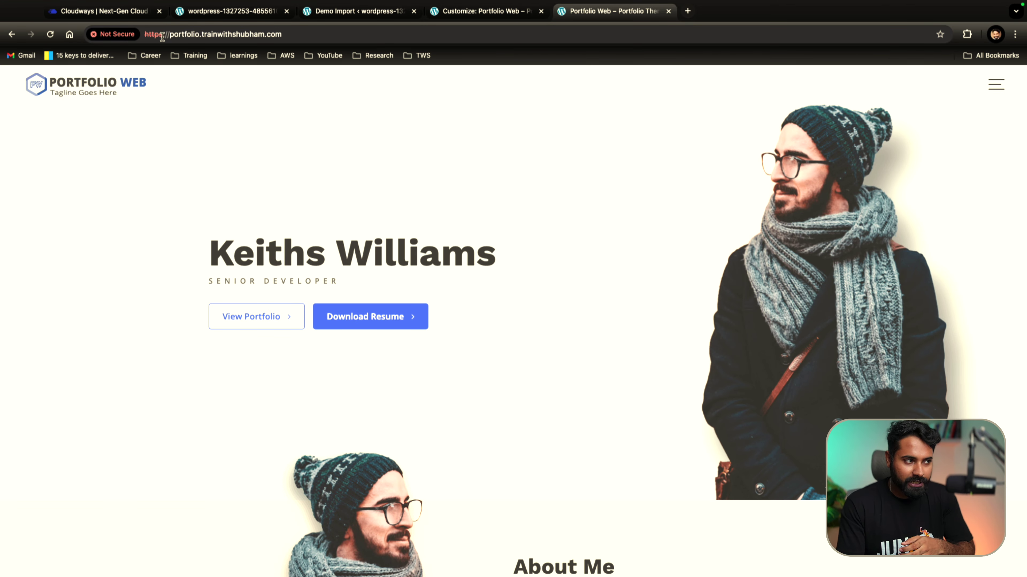
pyautogui.scroll(-10, 435, 259)
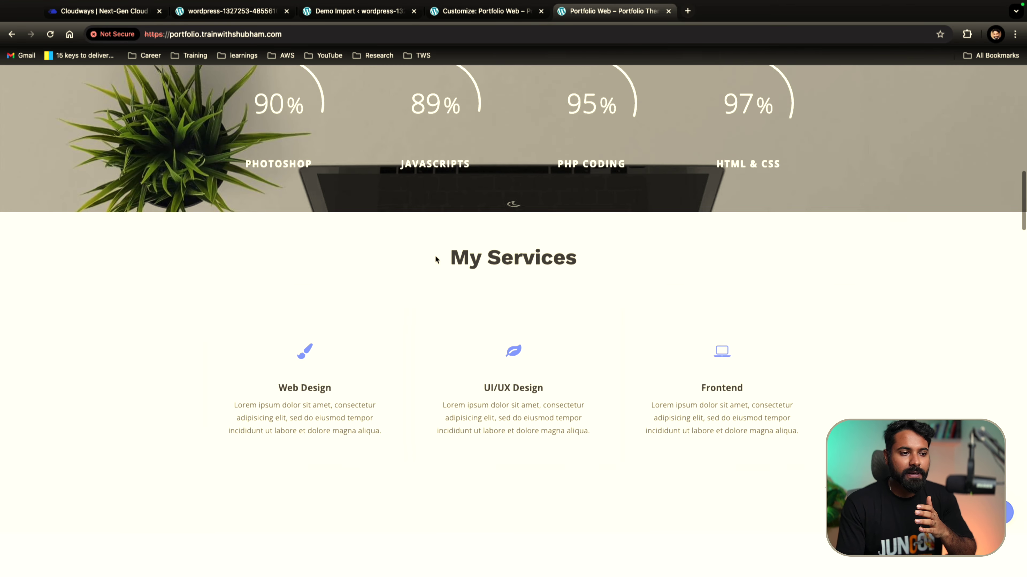
pyautogui.scroll(-10, 436, 258)
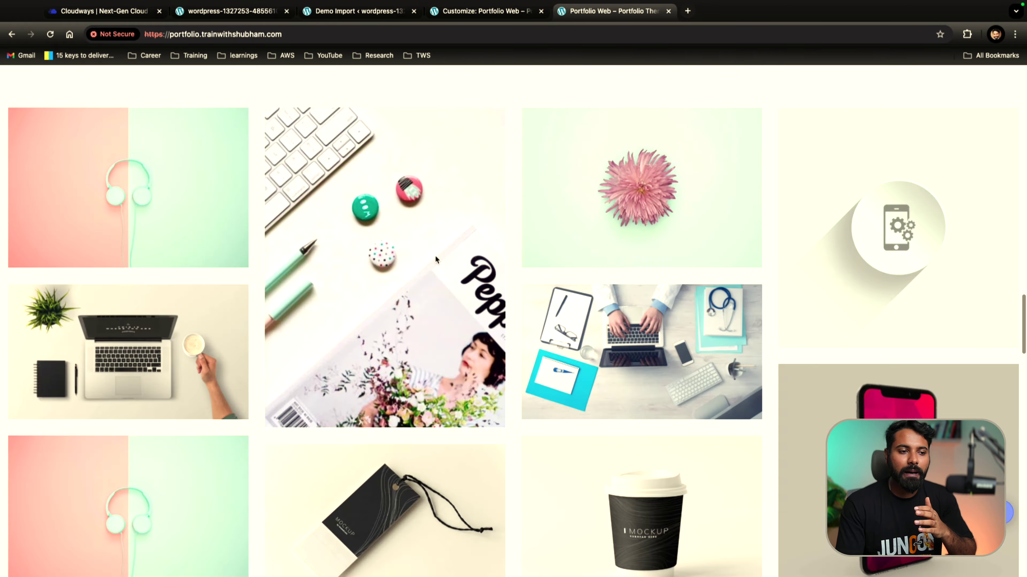
pyautogui.press('Home')
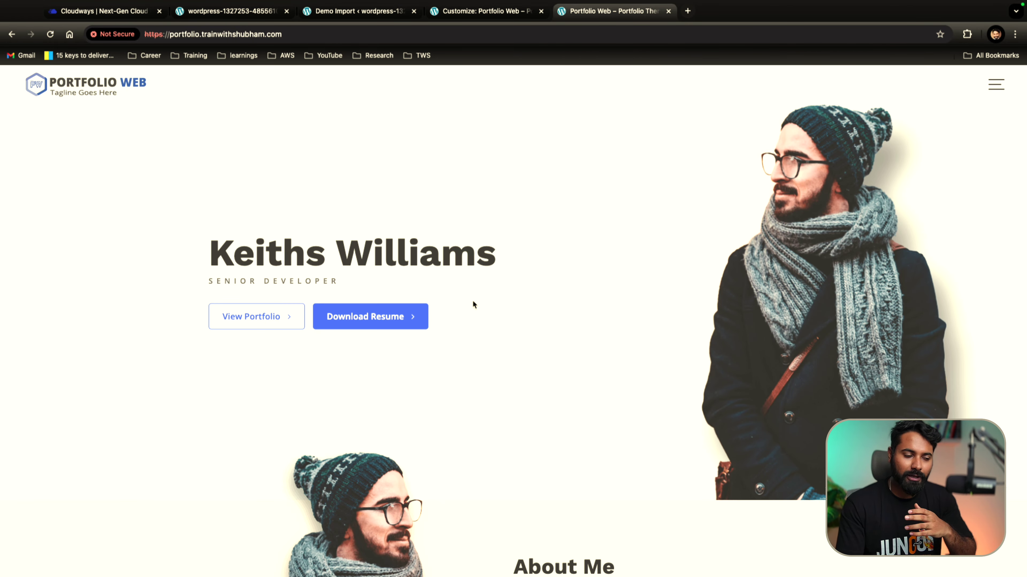
pyautogui.scroll(-5, 474, 304)
pyautogui.moveTo(522, 158); pyautogui.dragTo(770, 158)
pyautogui.moveTo(513, 234); pyautogui.dragTo(570, 233)
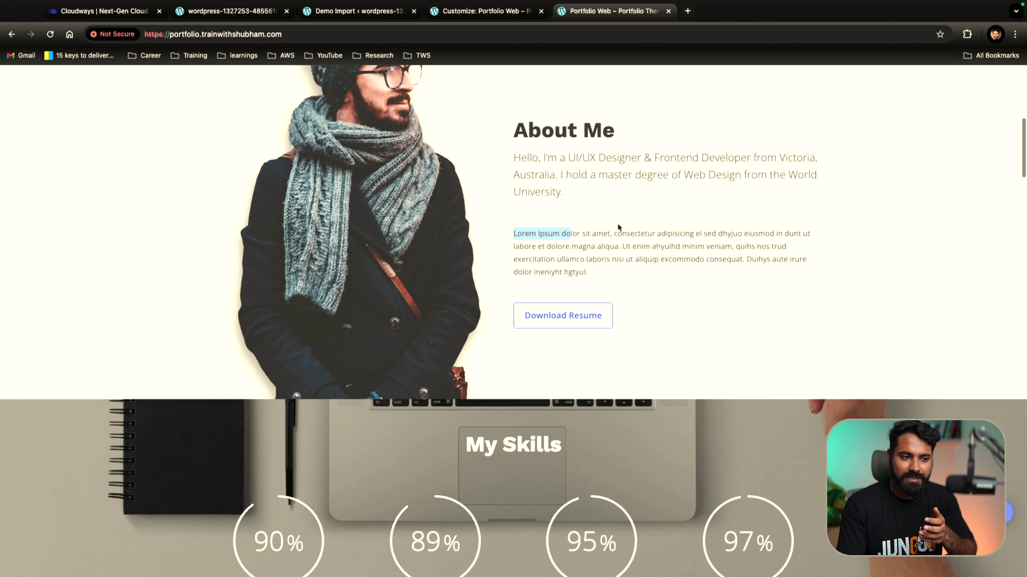
pyautogui.scroll(10, 619, 292)
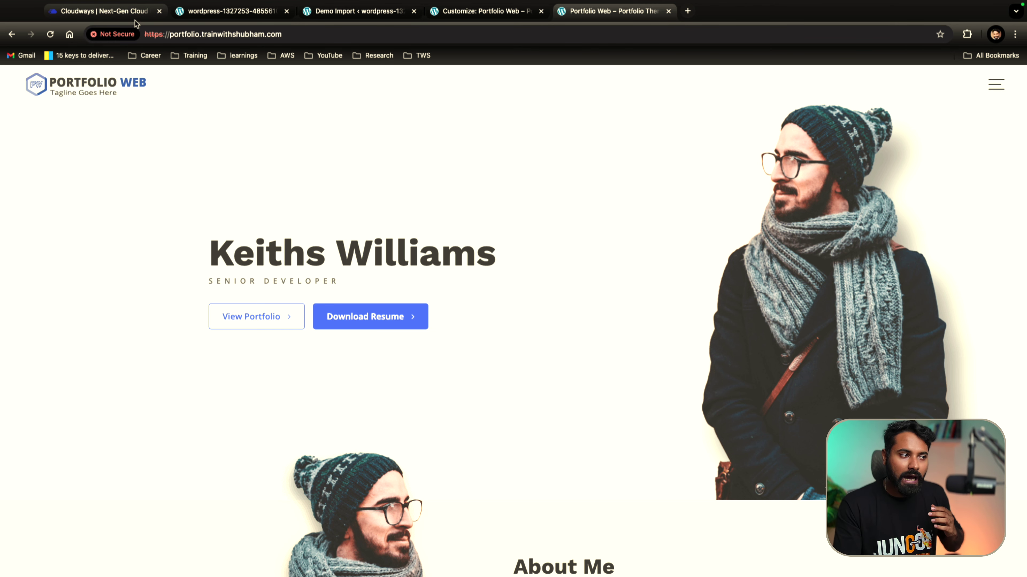
# Review the managed cloud hosting diagram in Eraser and return to the portfolio site to inspect its https address
pyautogui.hotkey('ctrl', 'Left')
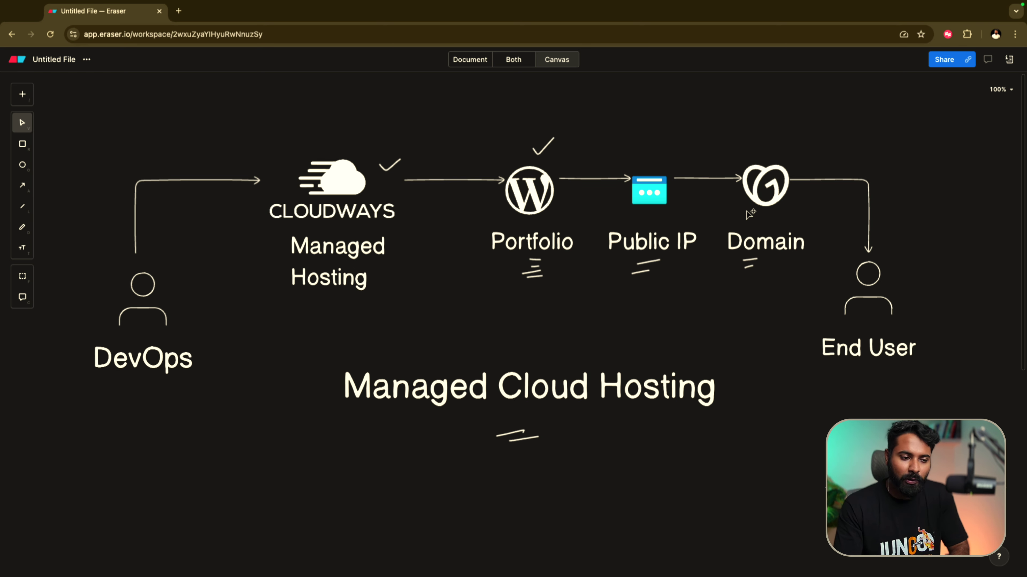
pyautogui.hotkey('ctrl', 'Right')
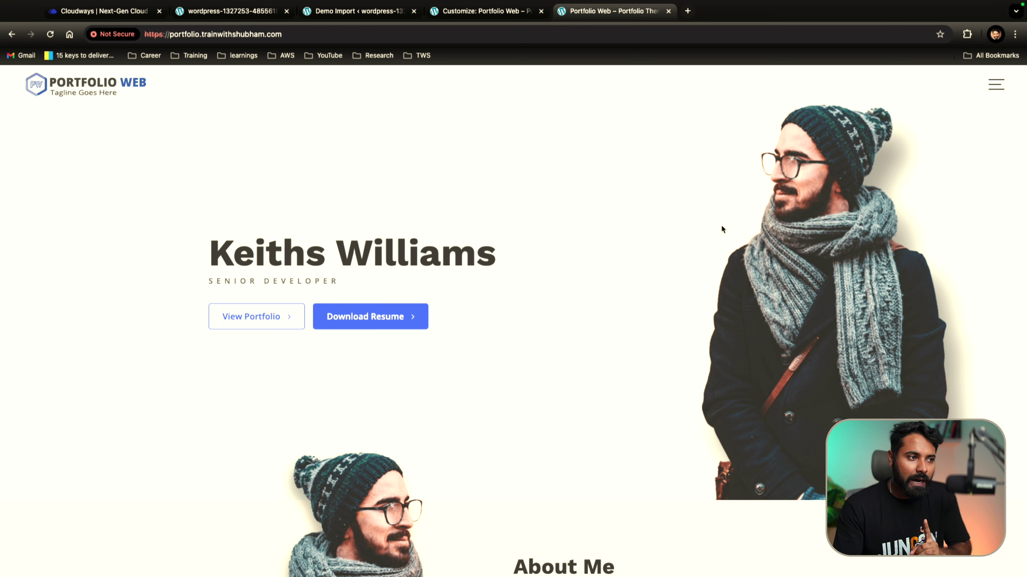
pyautogui.click(161, 40)
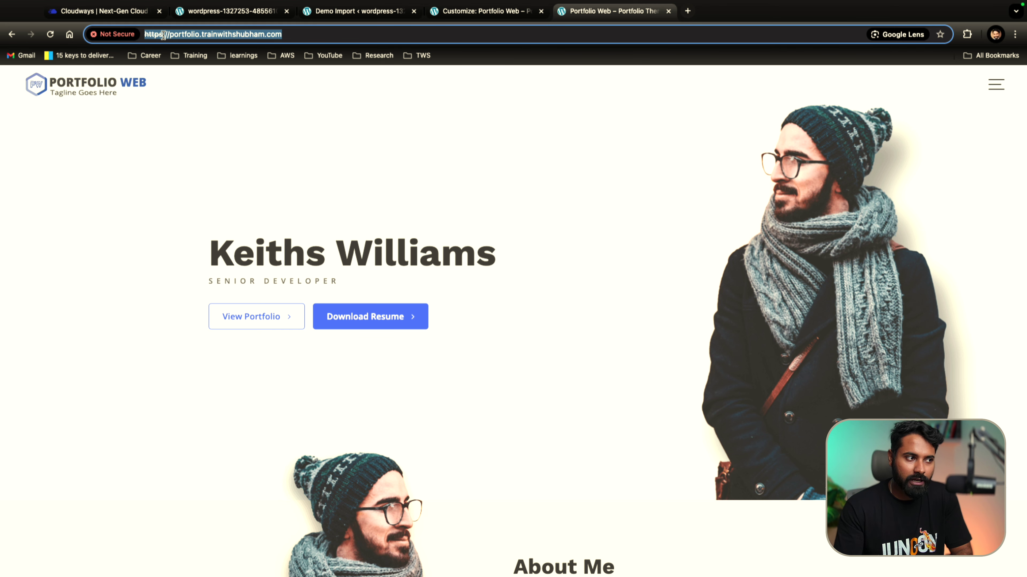
pyautogui.click(164, 35)
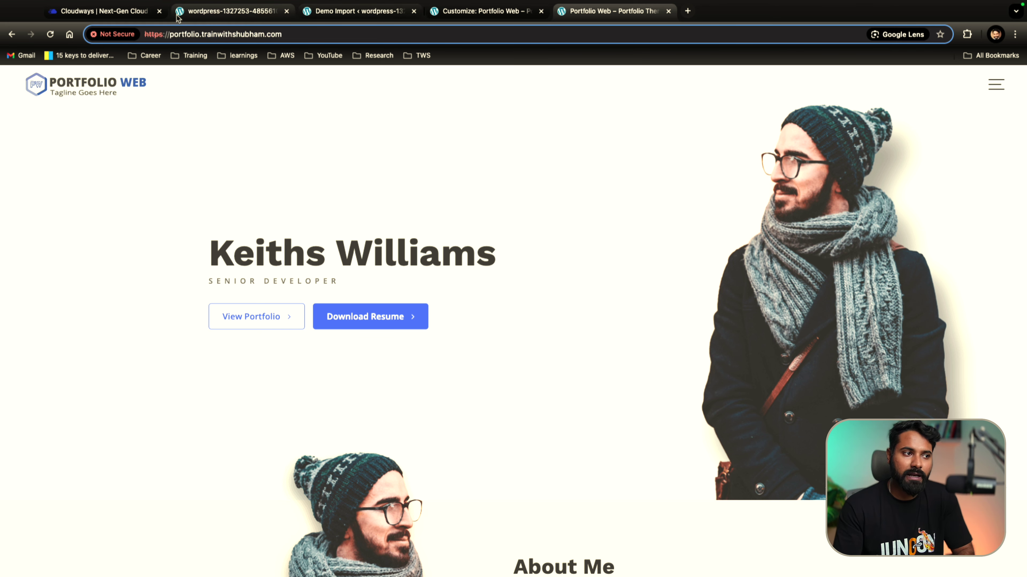
# Switch back to Cloudways and open the SSL certificate settings of the portfolio application
pyautogui.click(101, 11)
pyautogui.scroll(-1, 275, 343)
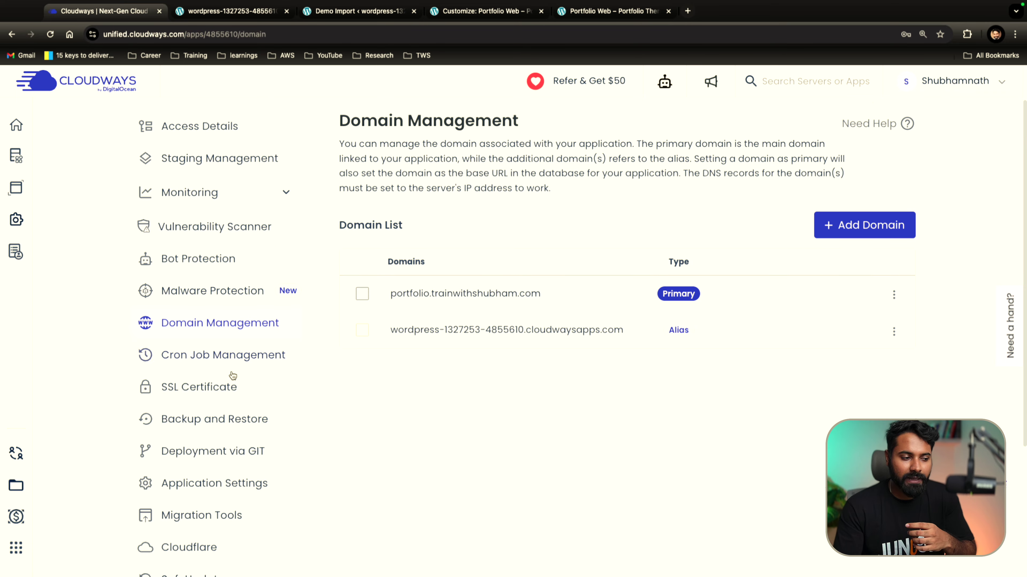
pyautogui.click(203, 389)
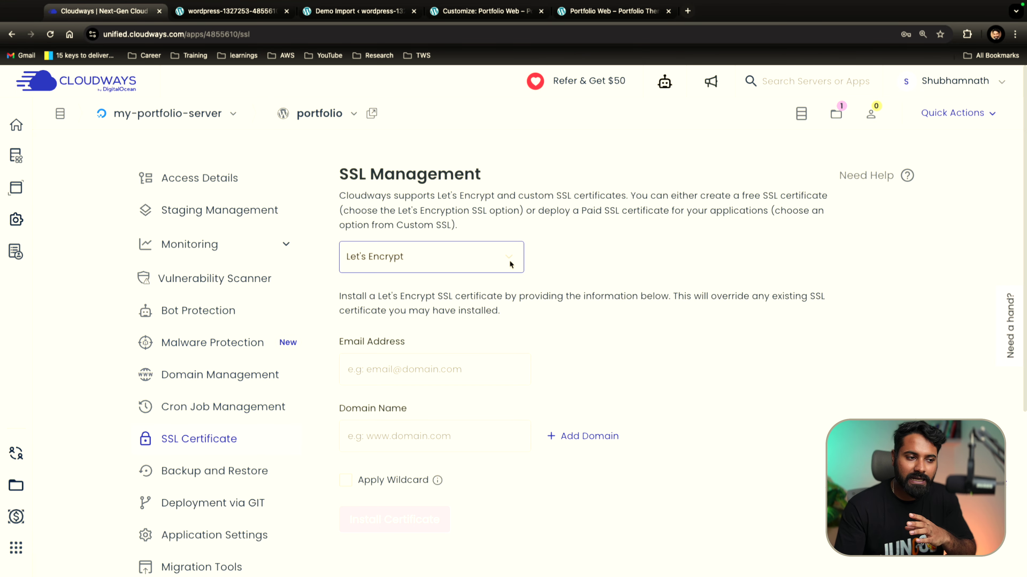